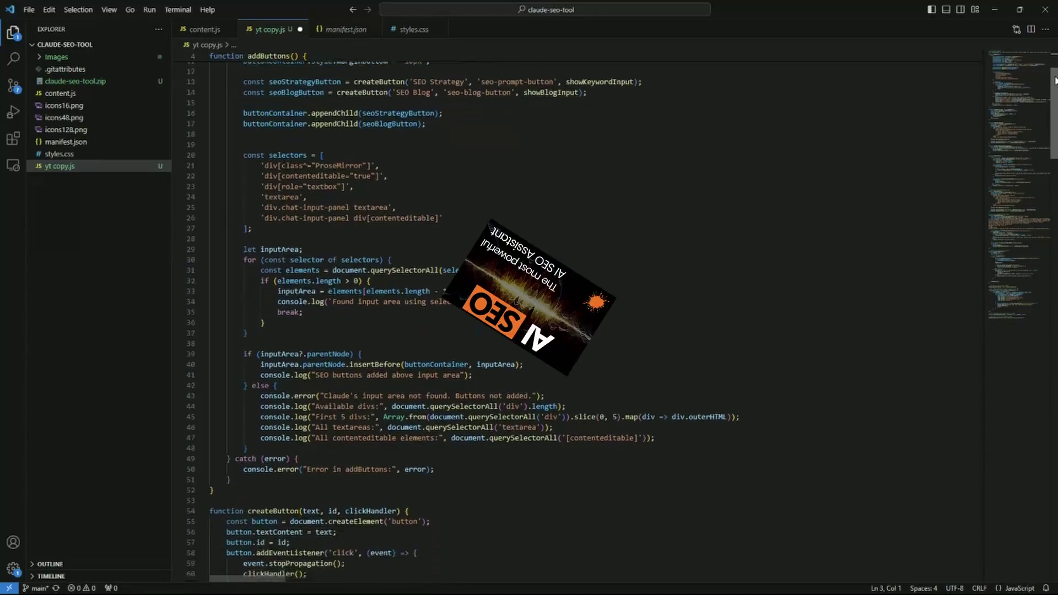
scroll(578, 309, "down", 9)
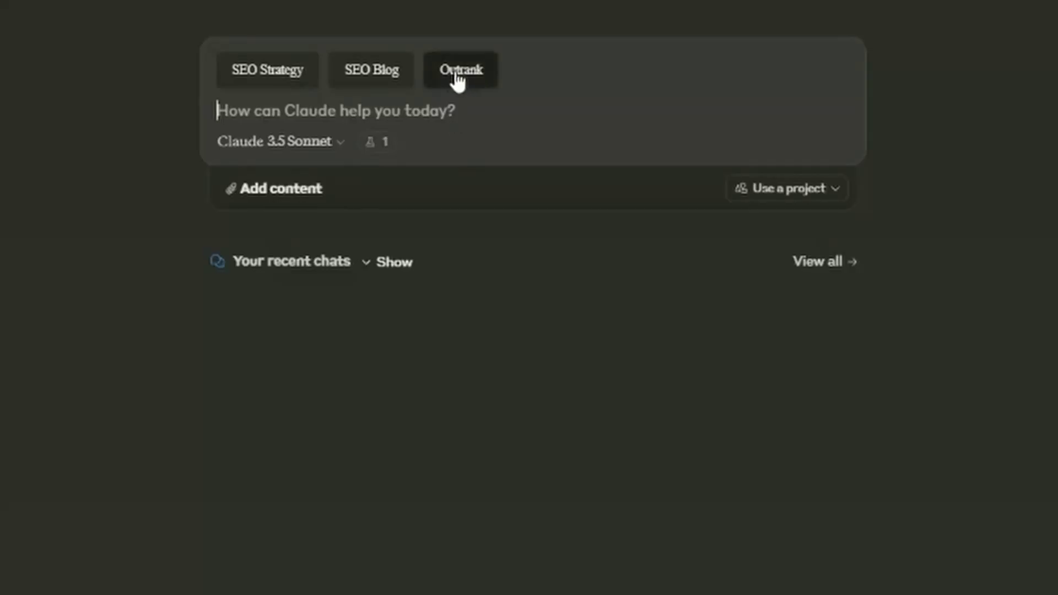
Scroll the yt copy.js script, then paste the target phrase into Claude's Outrank URL field and open the tone list
left_click(455, 78)
left_click(400, 324)
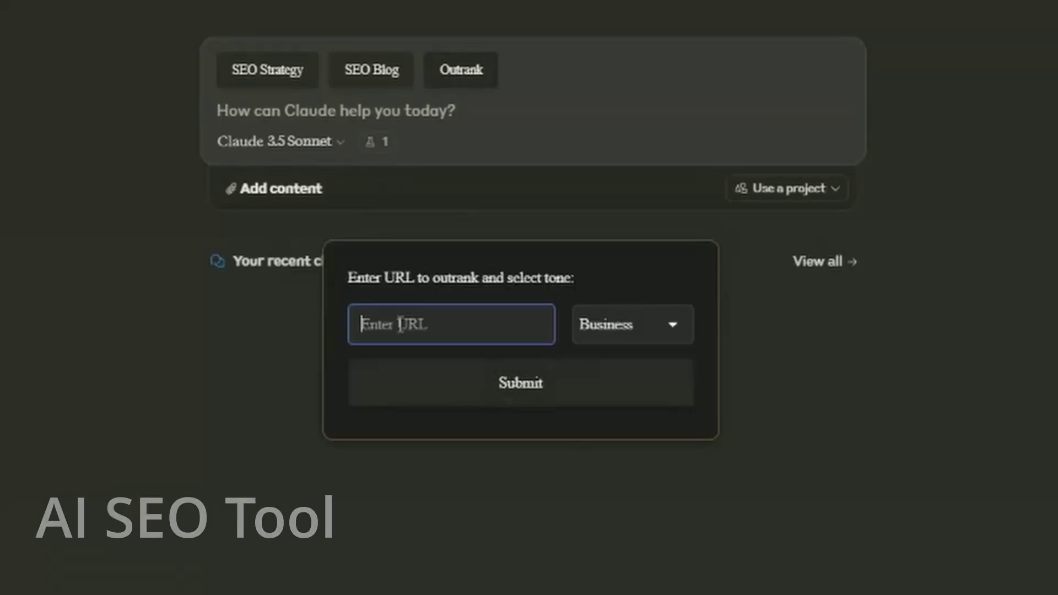
type("seo tools for digital marketing")
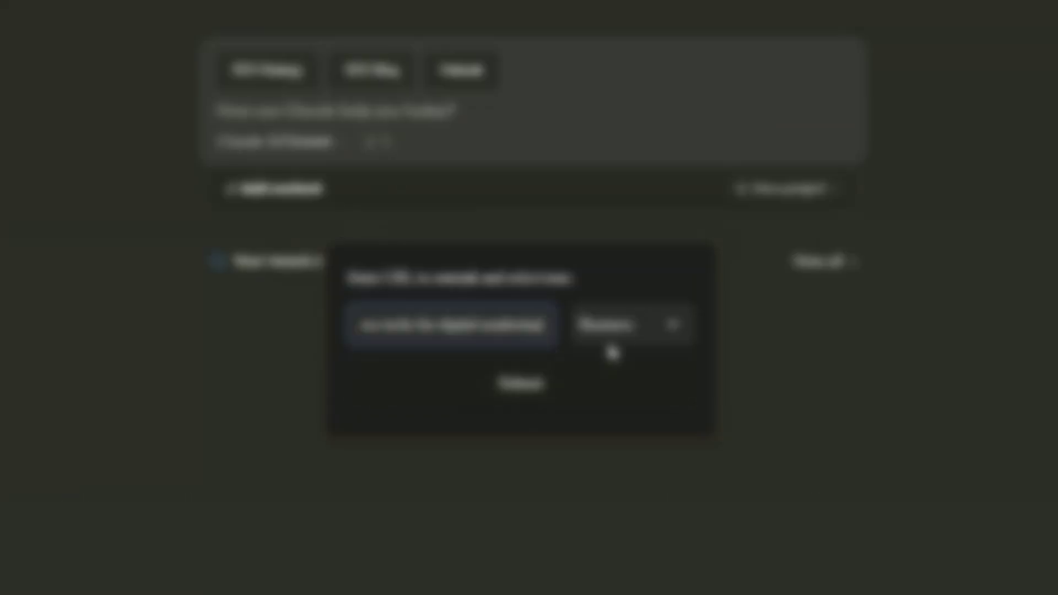
left_click(609, 330)
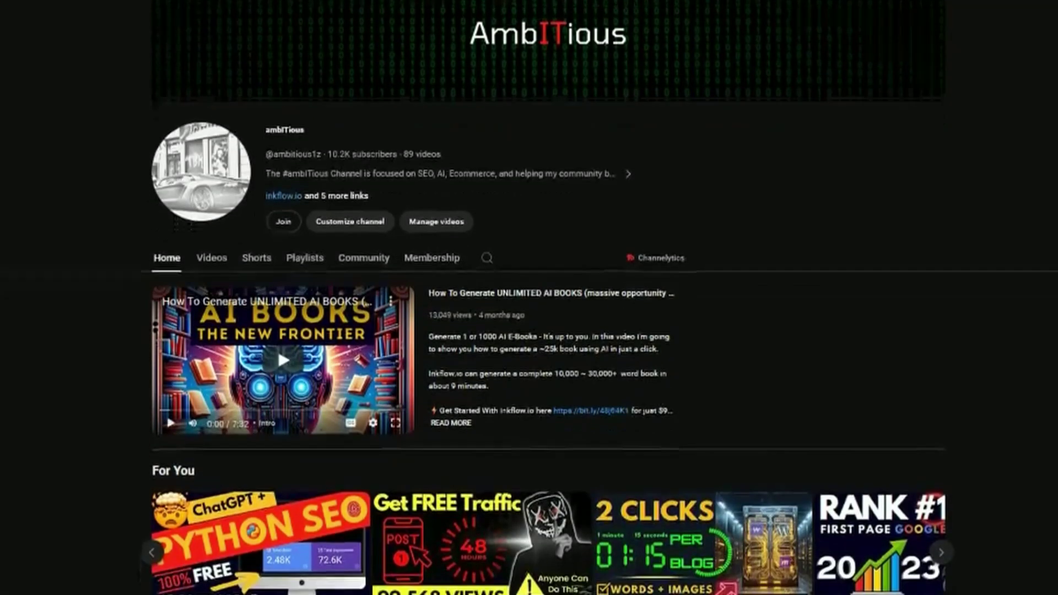
Scroll down the YouTube channel home page through its video rows
scroll(529, 298, "down", 5)
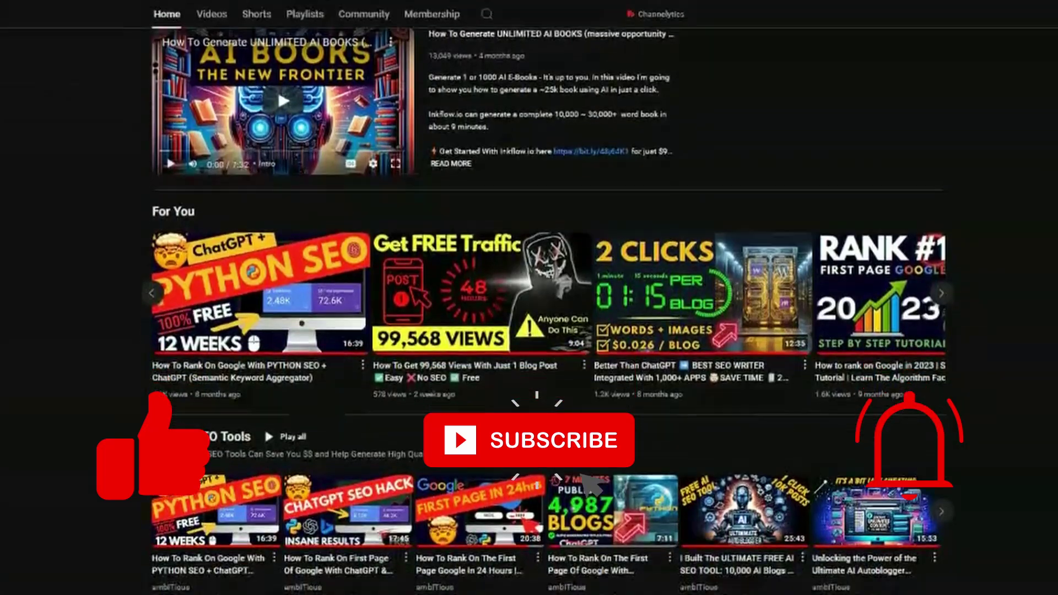
scroll(529, 298, "down", 5)
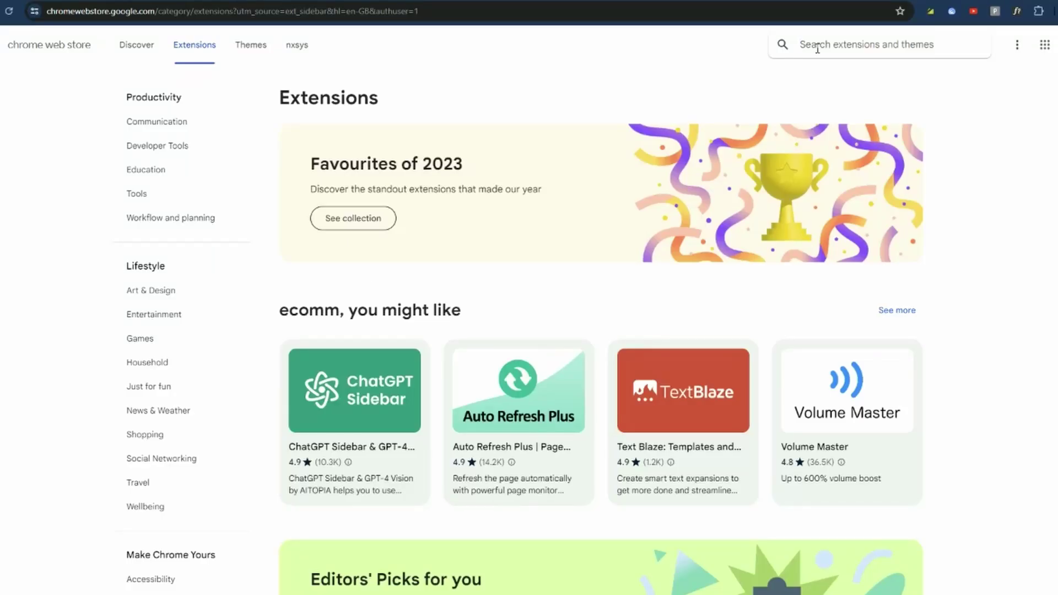
Search the Chrome Web Store for 'ai seo' and open the AI SEO Assistant listing
left_click(818, 48)
type("ai seo")
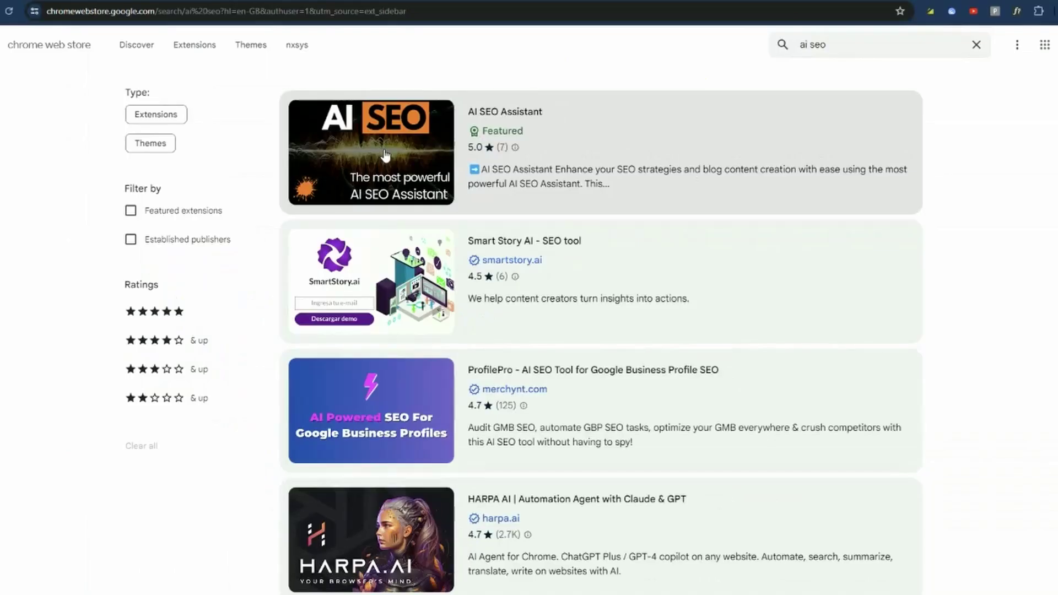
left_click(385, 152)
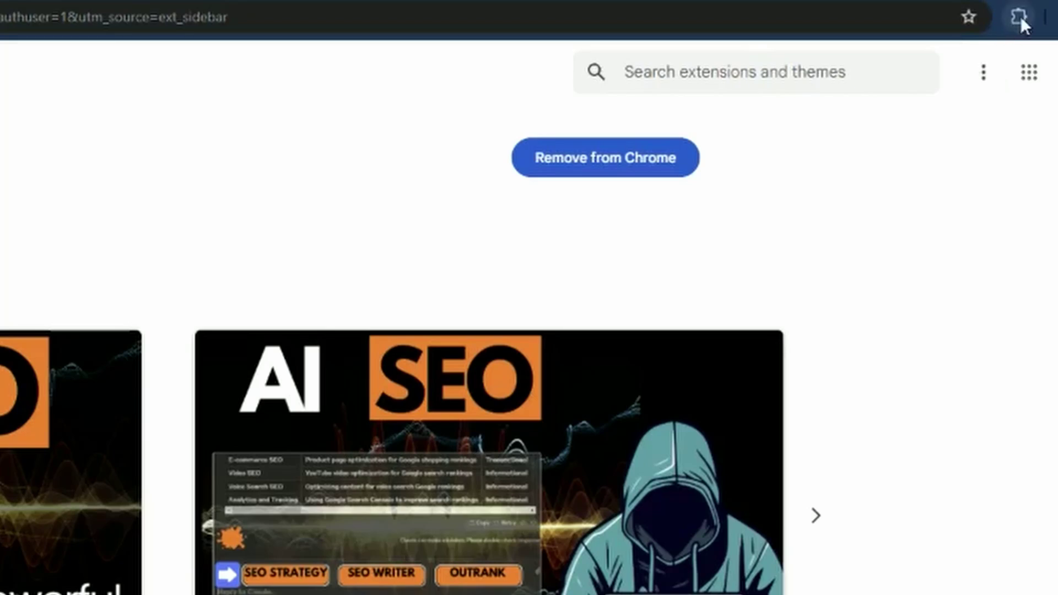
left_click(1038, 11)
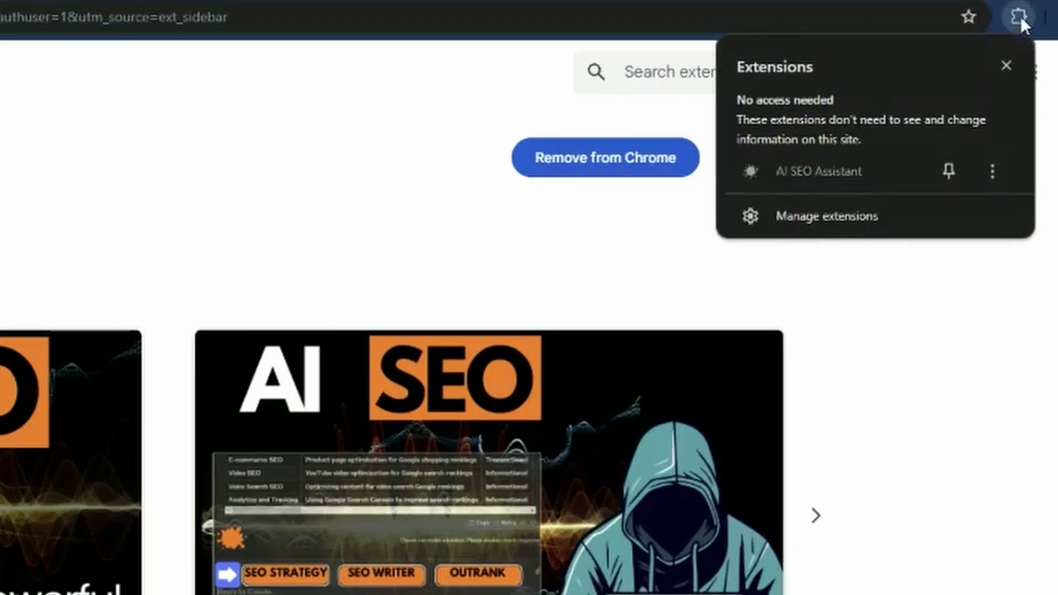
left_click(802, 223)
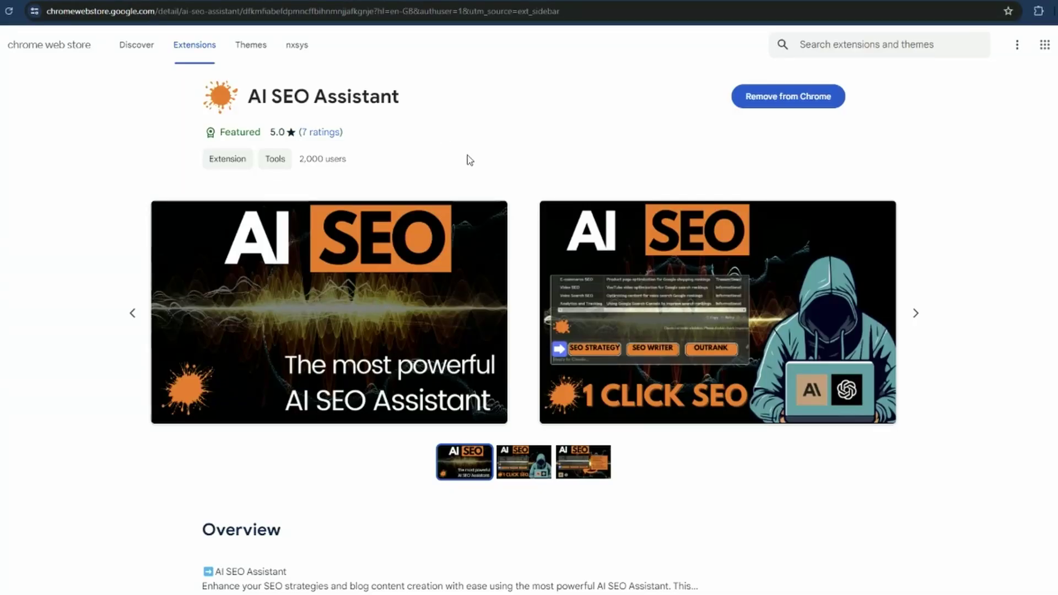
left_click(850, 46)
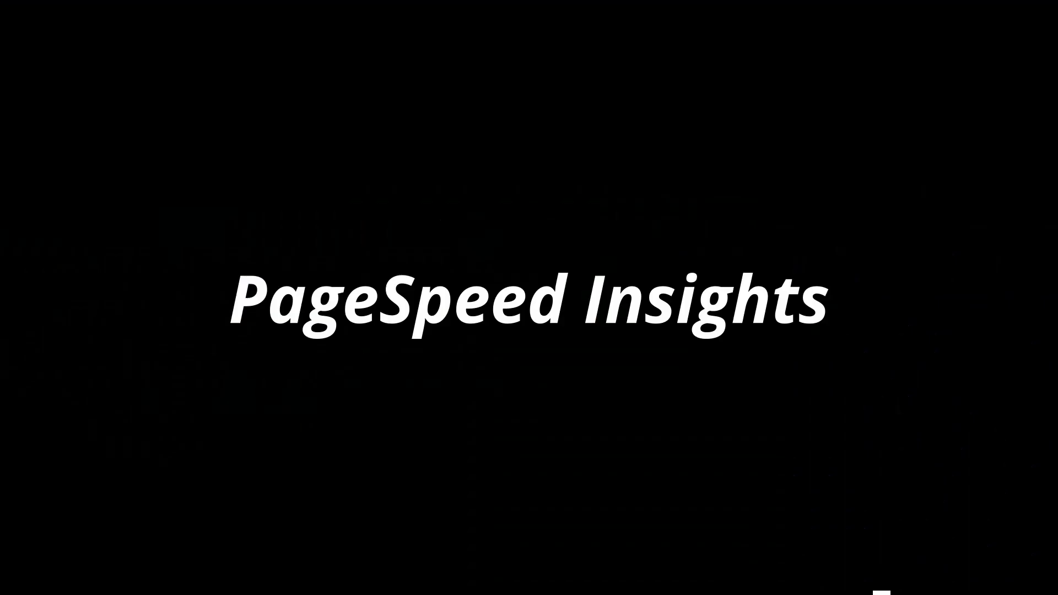
Search 'pagespeed' and add the PageSpeed Insights extension to Chrome
type("pagespeed")
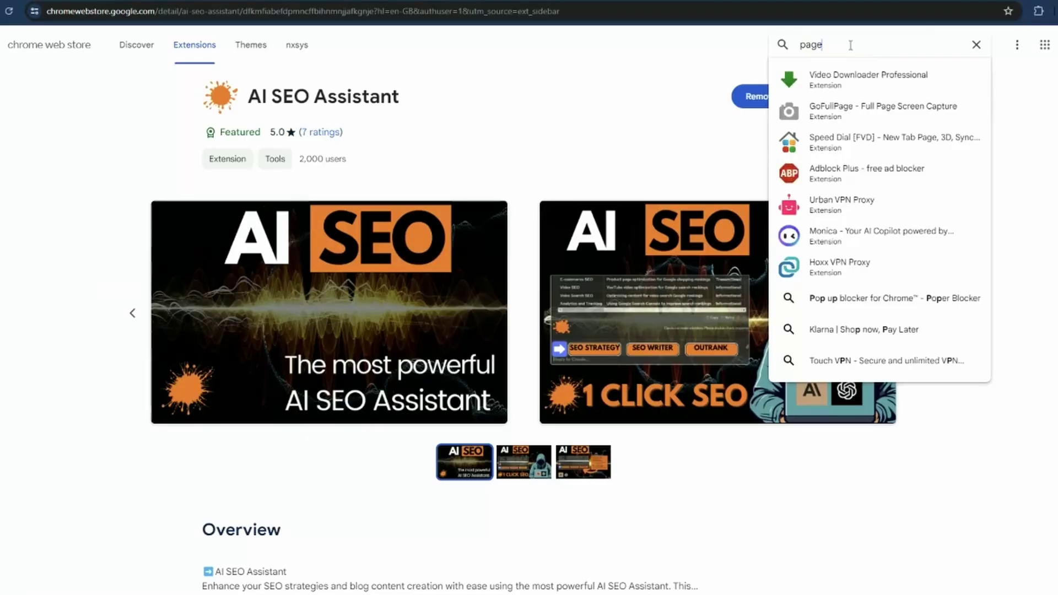
key("Return")
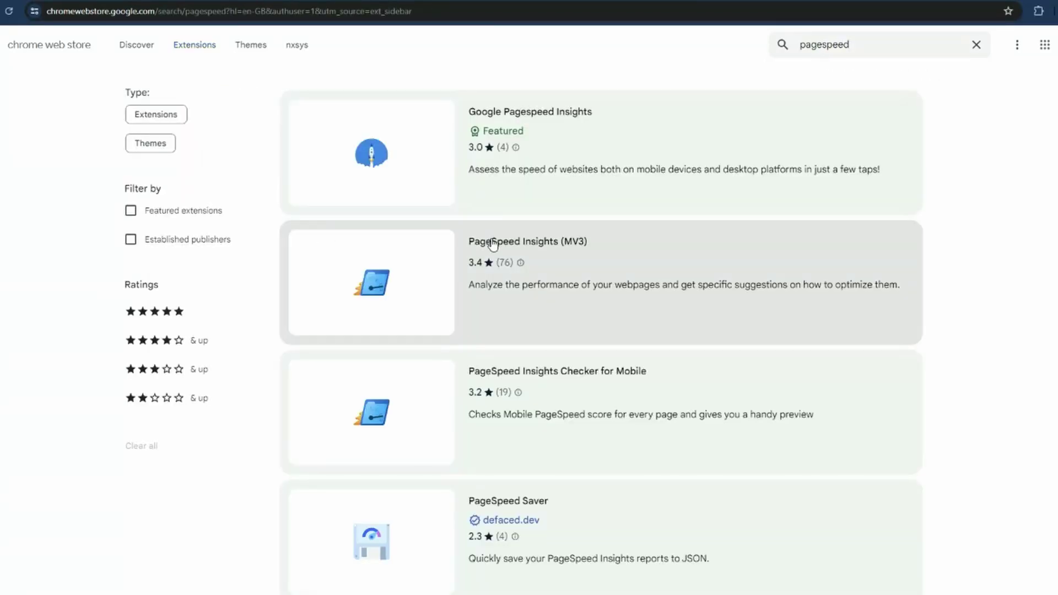
scroll(493, 244, "down", 6)
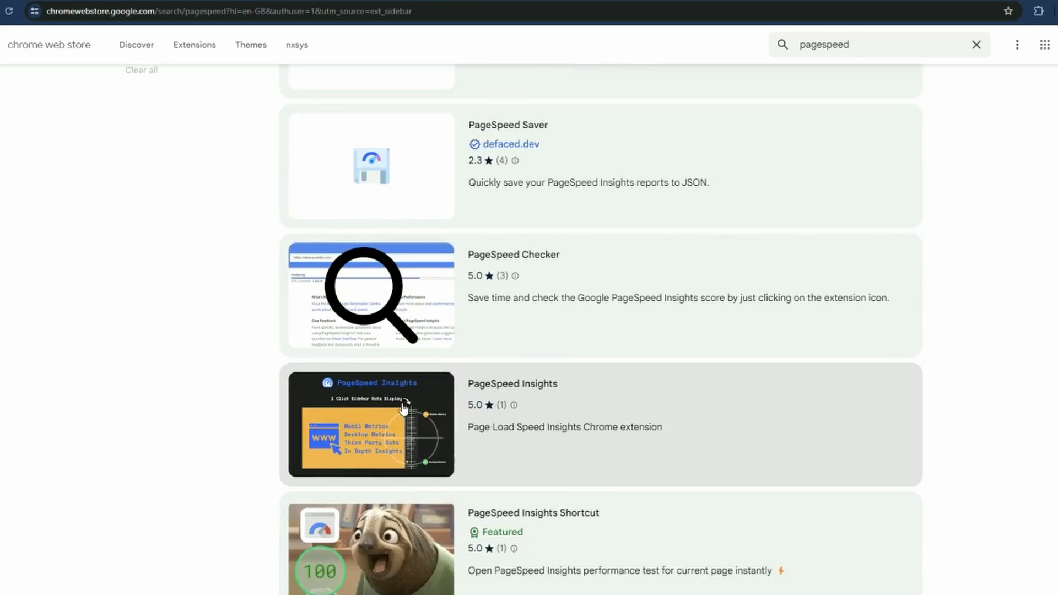
left_click(404, 408)
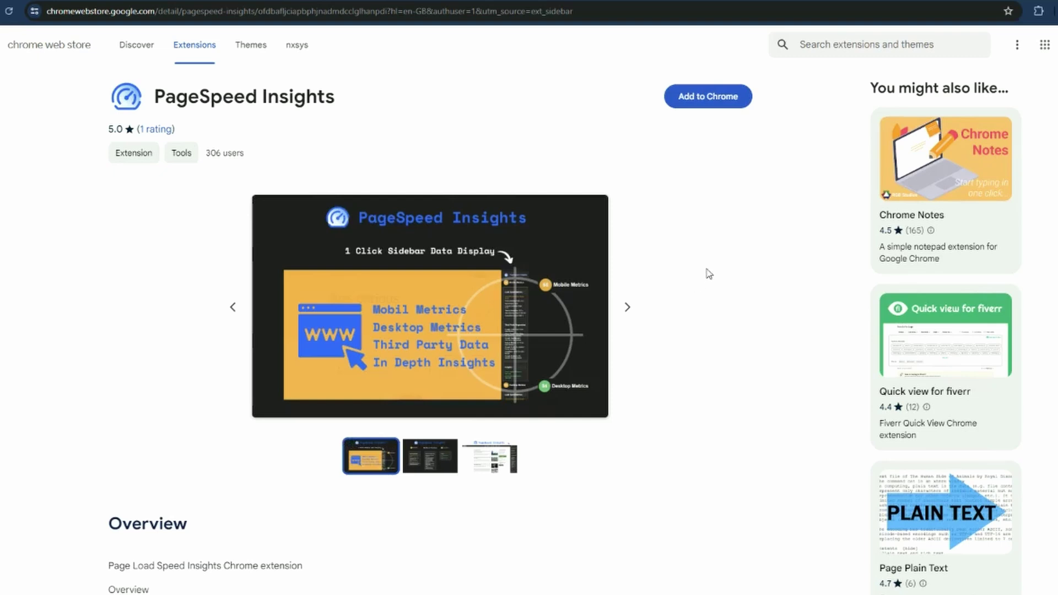
left_click(712, 101)
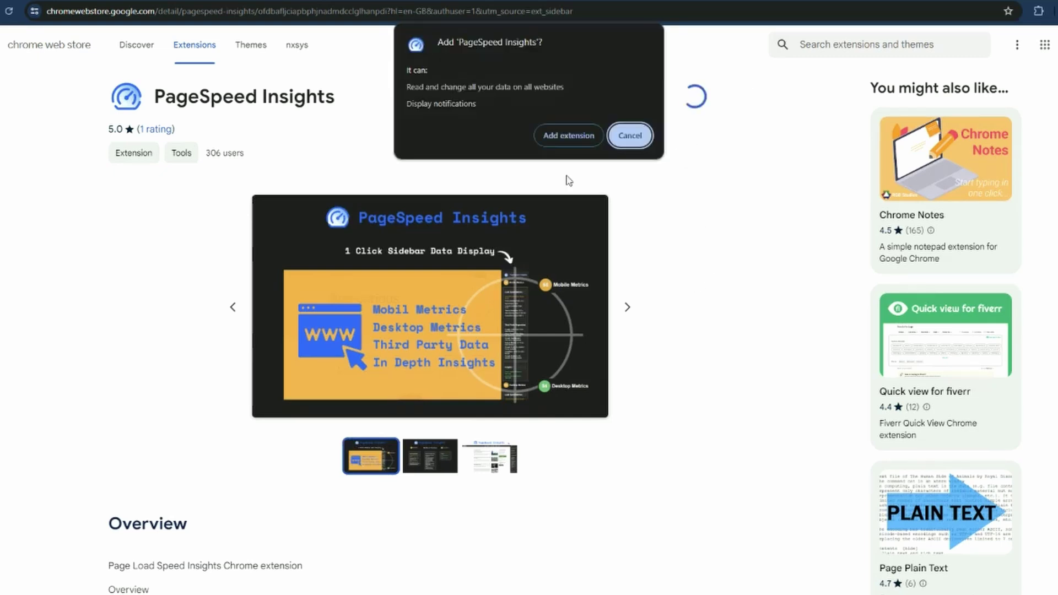
left_click(568, 133)
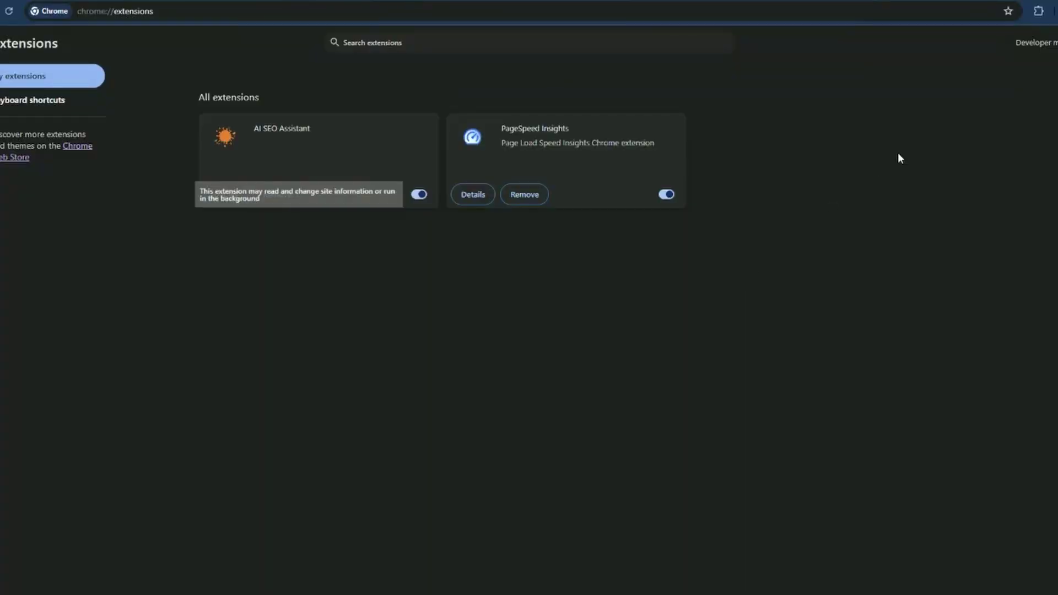
Pin AI SEO Assistant and PageSpeed Insights to the toolbar from the Extensions menu
left_click(1038, 10)
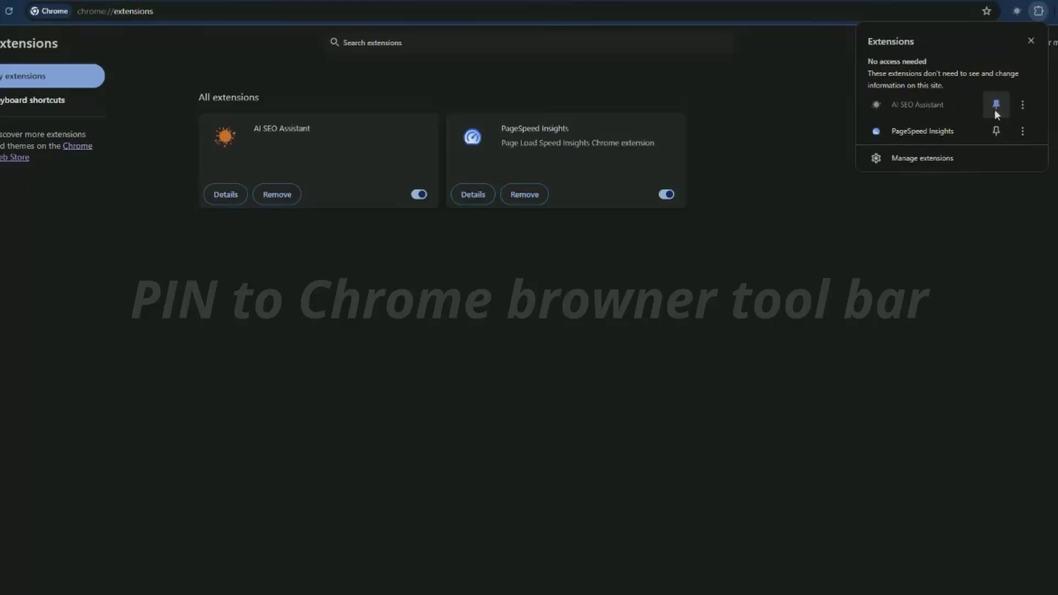
left_click(995, 104)
left_click(996, 132)
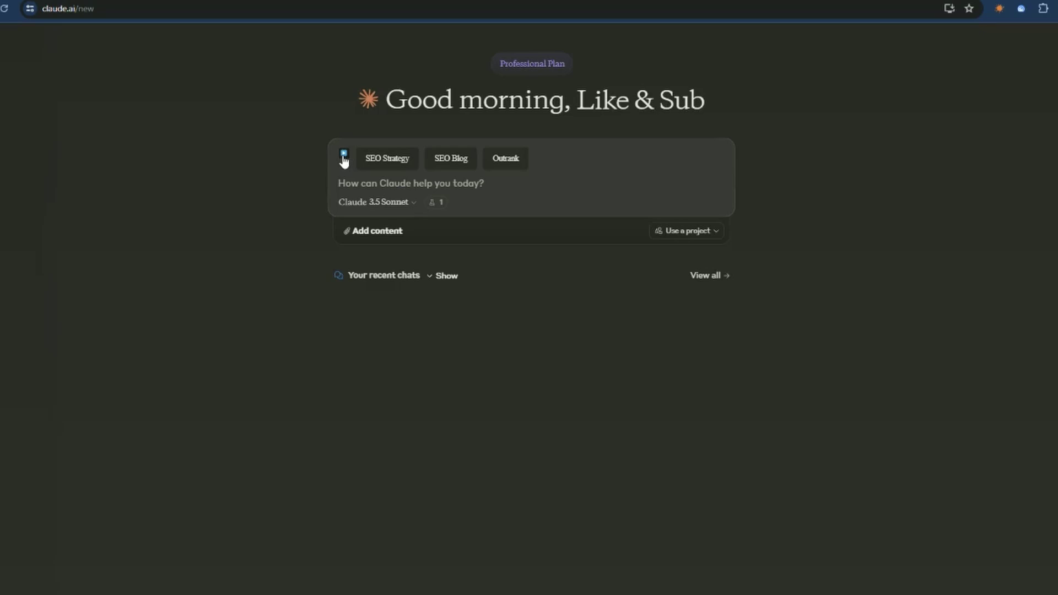
Collapse Claude's row of SEO Strategy, SEO Blog and Outrank buttons
left_click(343, 156)
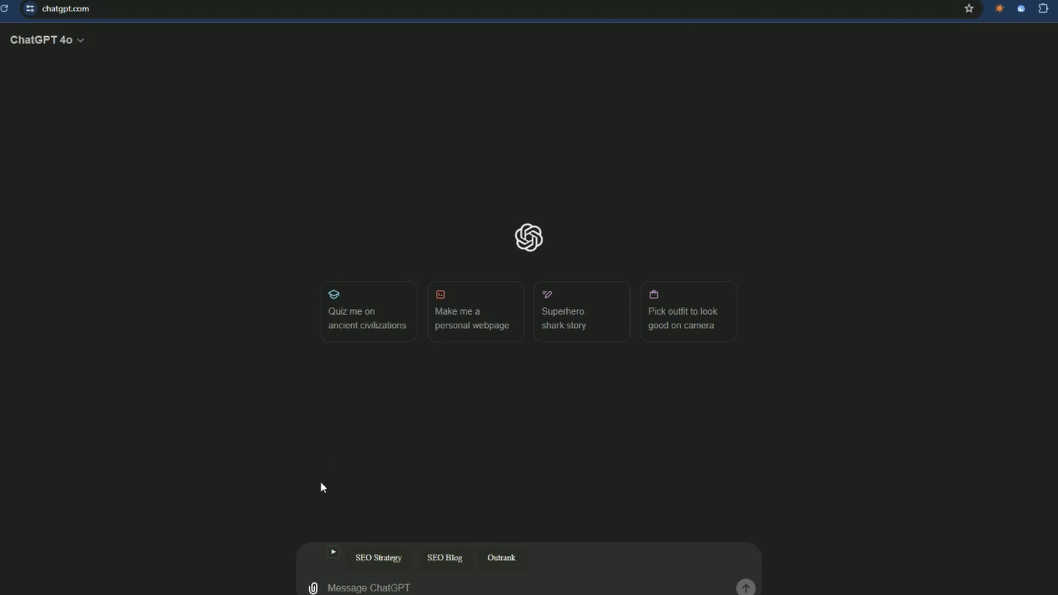
Collapse the SEO button row above ChatGPT's message box
left_click(333, 552)
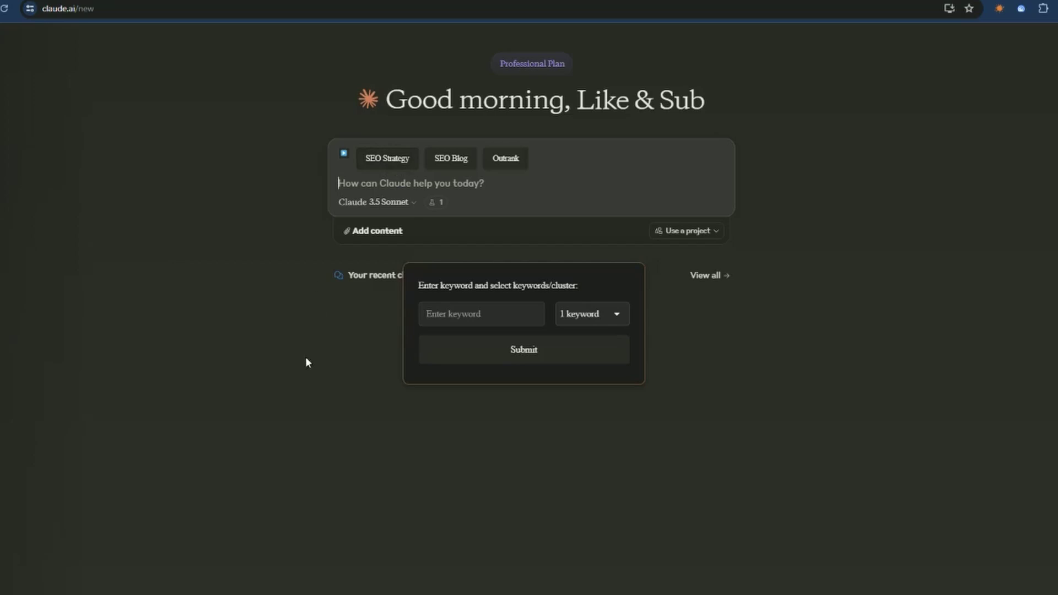
Request an SEO Strategy keyword cluster table for 'seo tools' with 5 keywords per cluster
left_click(481, 305)
type("seo tools")
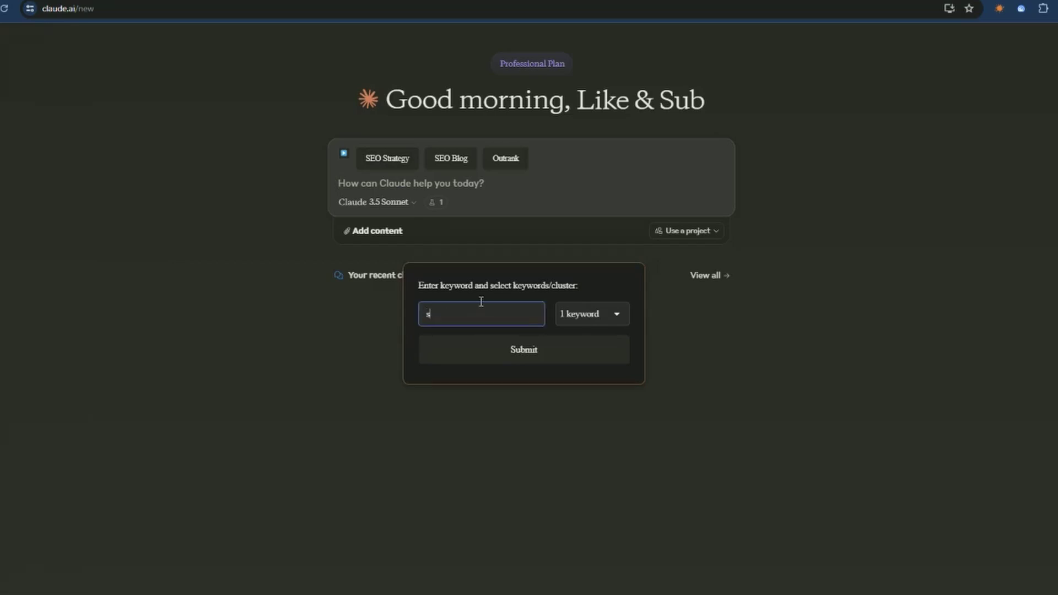
left_click(585, 315)
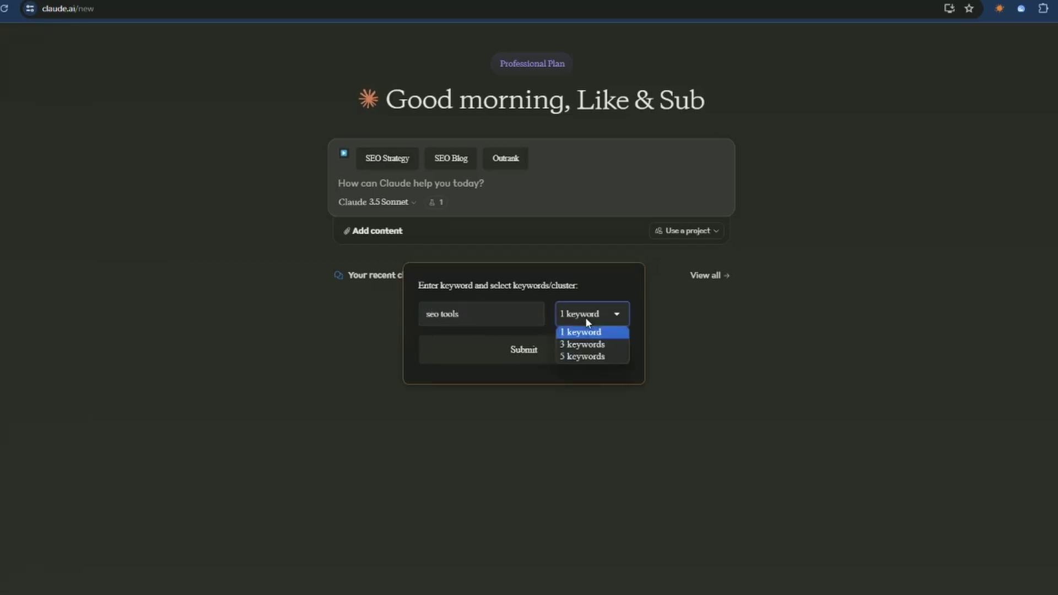
left_click(581, 356)
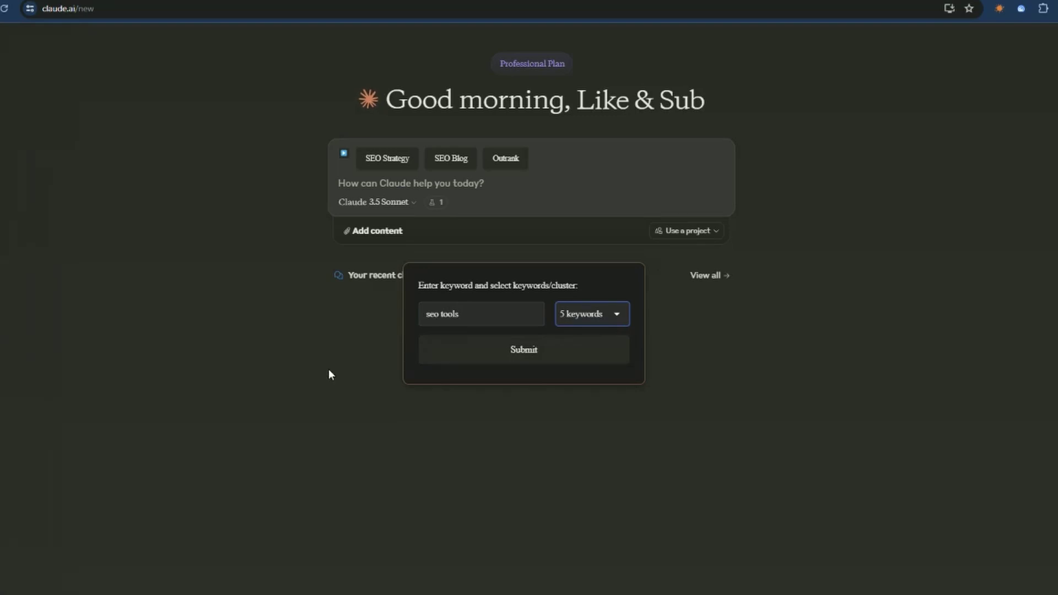
left_click(480, 347)
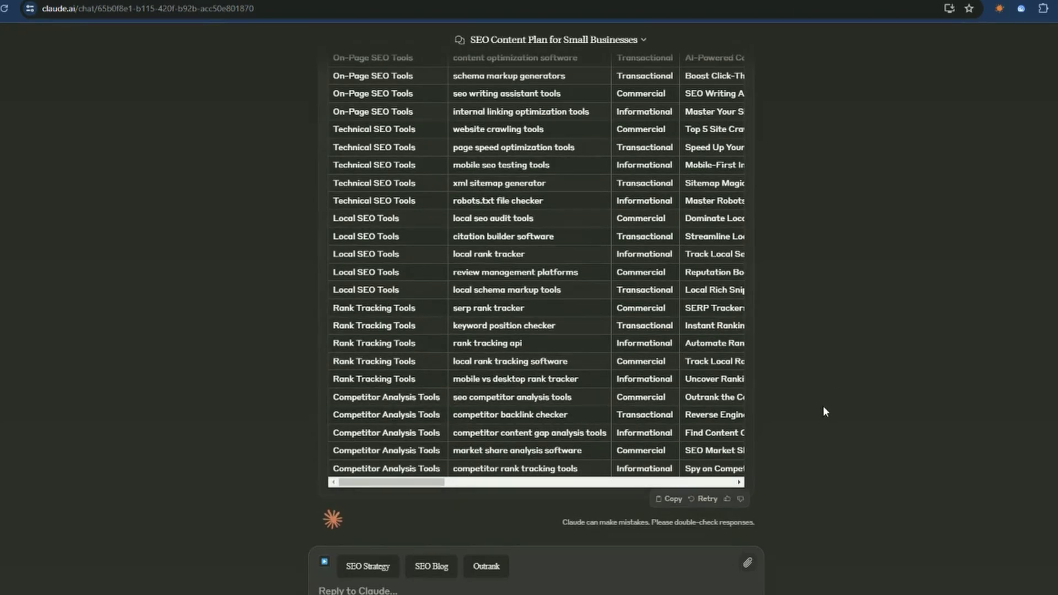
Select and copy Claude's keyword table from the Keyword Cluster header through its rows
scroll(824, 408, "up", 1)
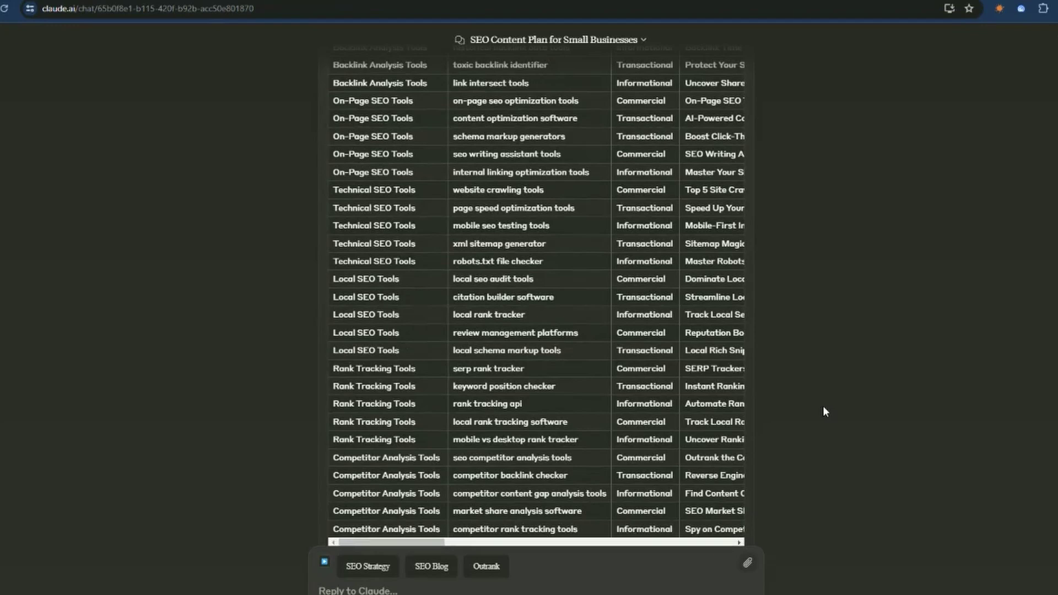
scroll(822, 405, "up", 8)
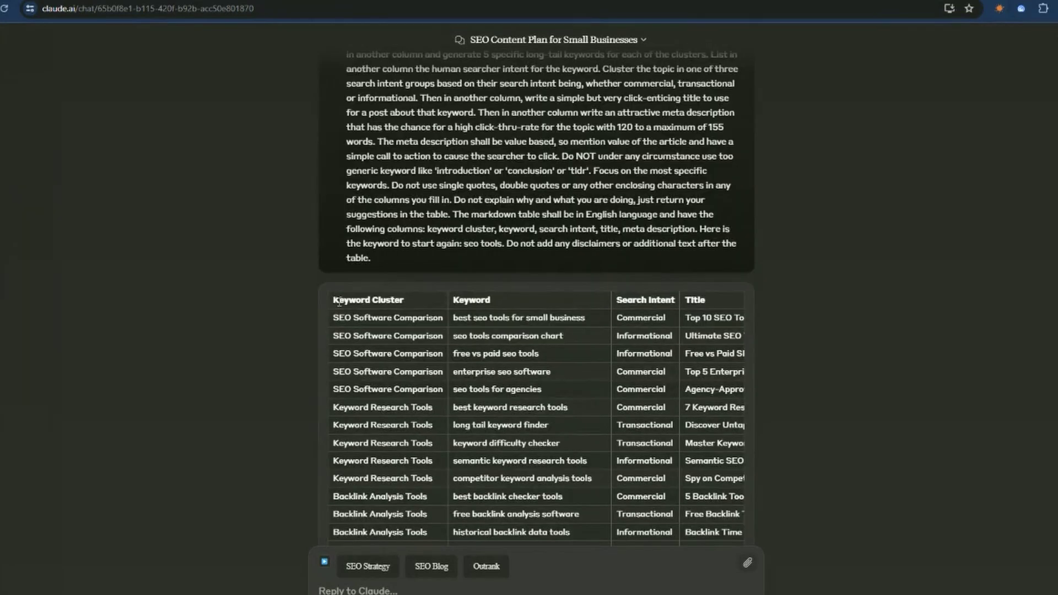
left_click_drag(338, 301, 716, 335)
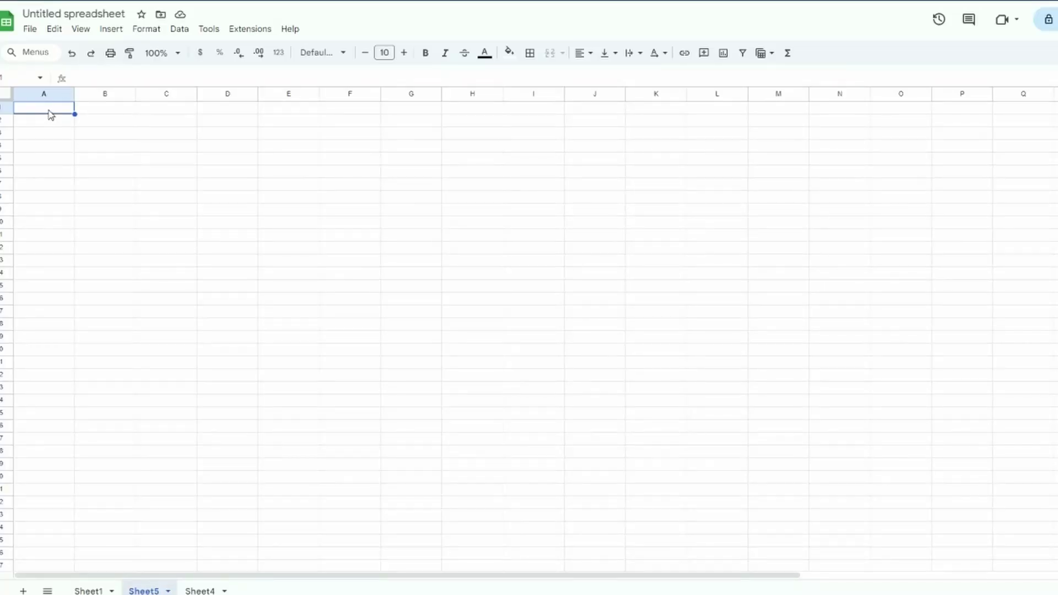
Paste the keyword table into Sheet5 at A1, auto-fit columns A and Title, and copy D9's title
right_click(49, 114)
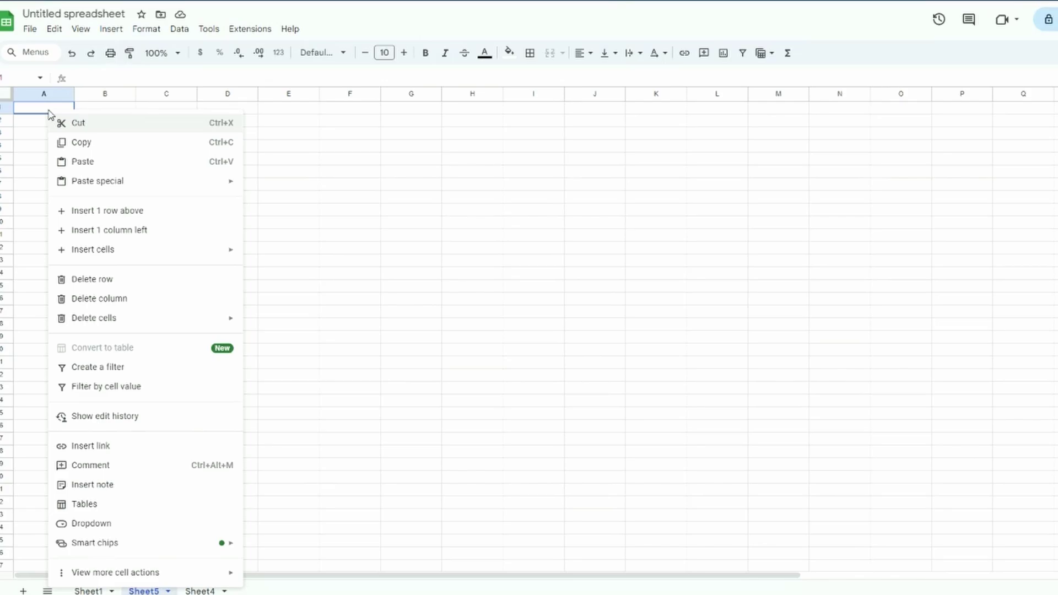
key("ctrl+v")
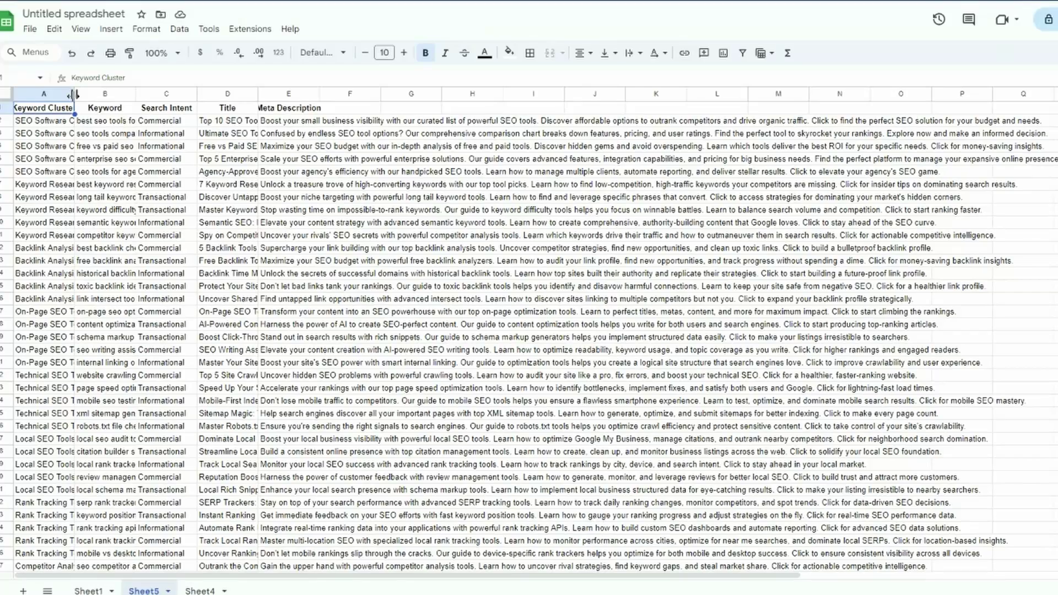
double_click(73, 95)
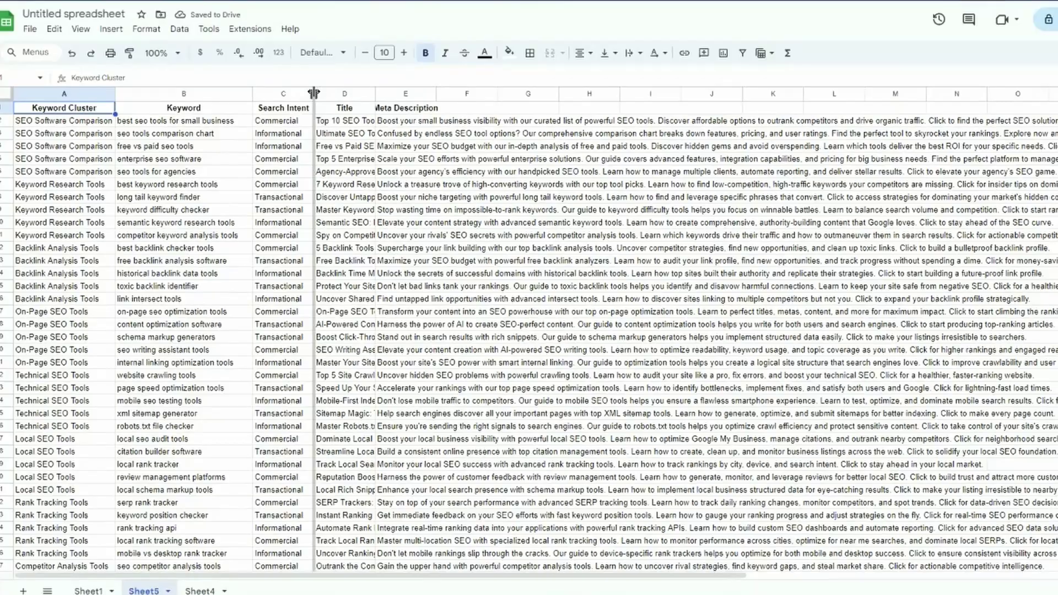
double_click(313, 93)
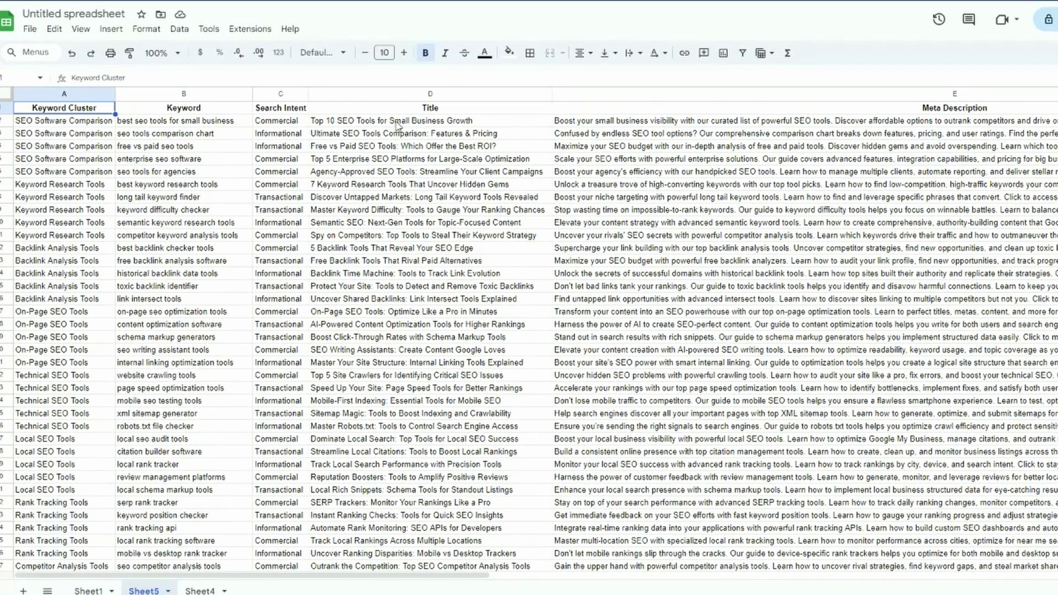
left_click(451, 207)
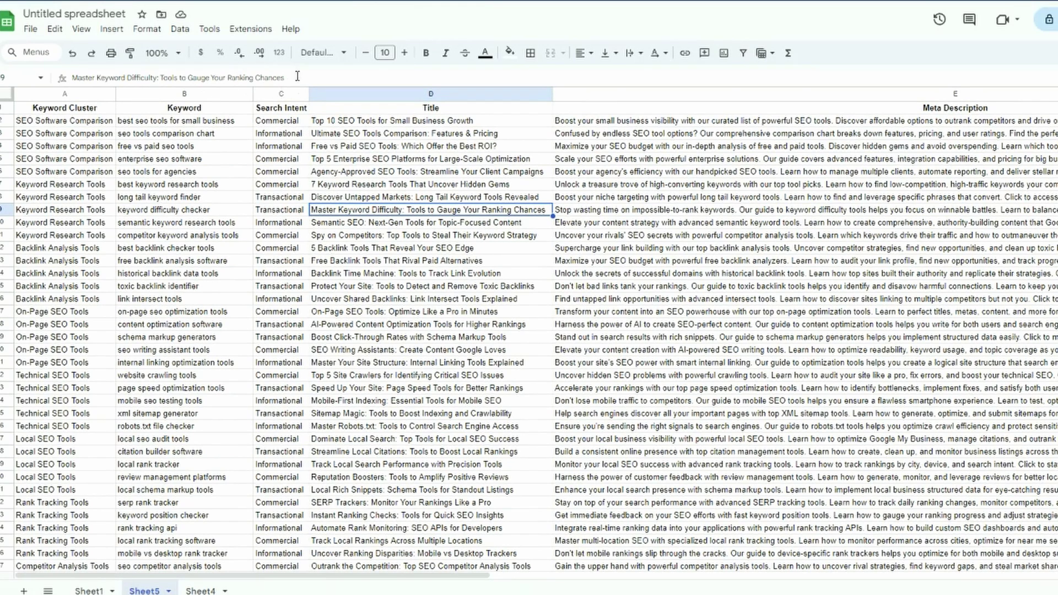
left_click_drag(293, 78, 70, 84)
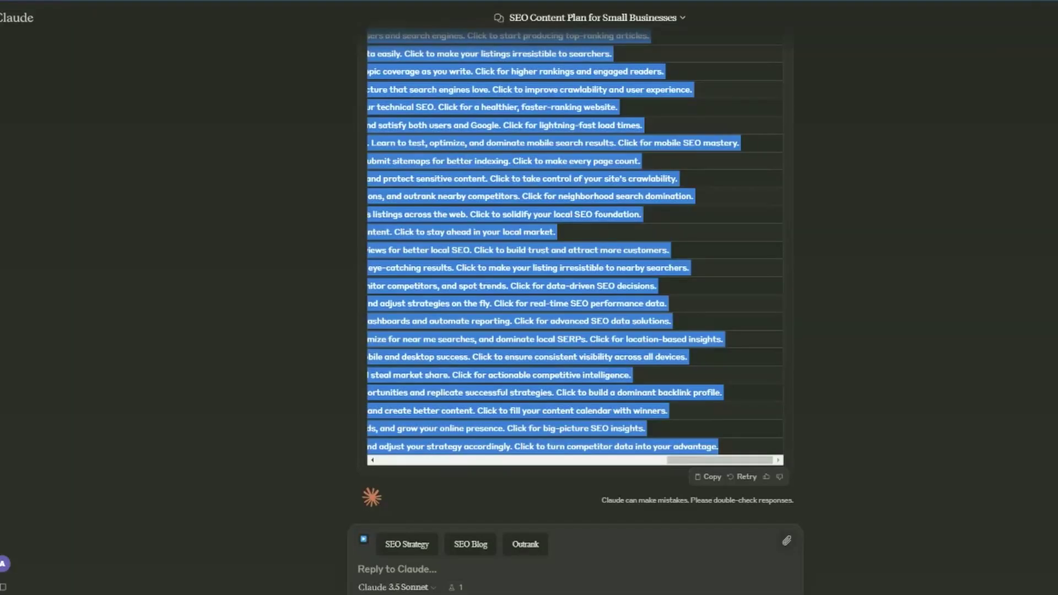
Submit the pasted keyword-difficulty title as a Casual-tone SEO Blog request in Claude, then review the reply
left_click(299, 299)
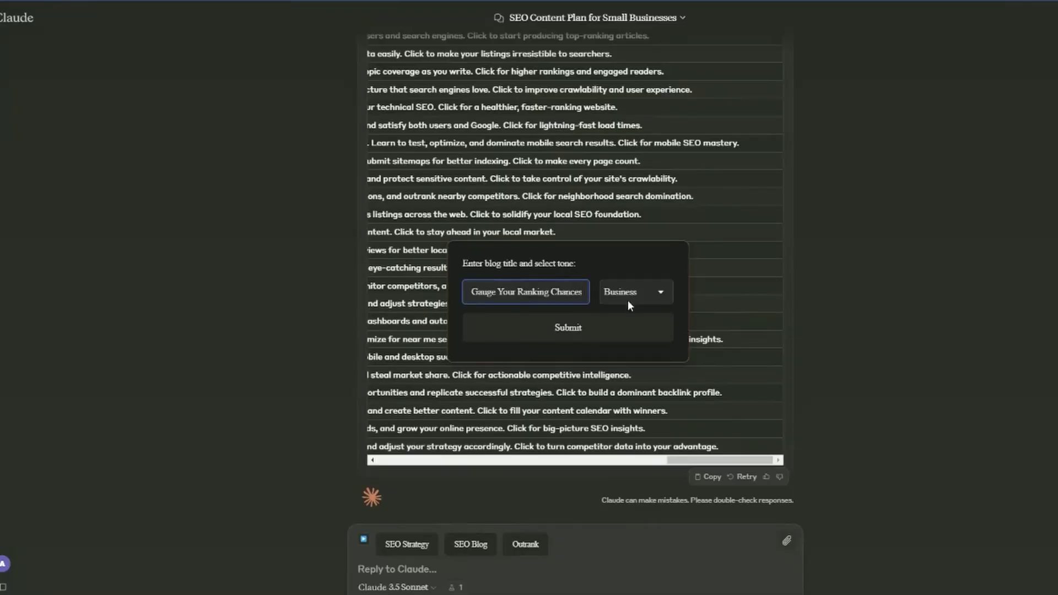
left_click(627, 300)
left_click(622, 337)
left_click(565, 331)
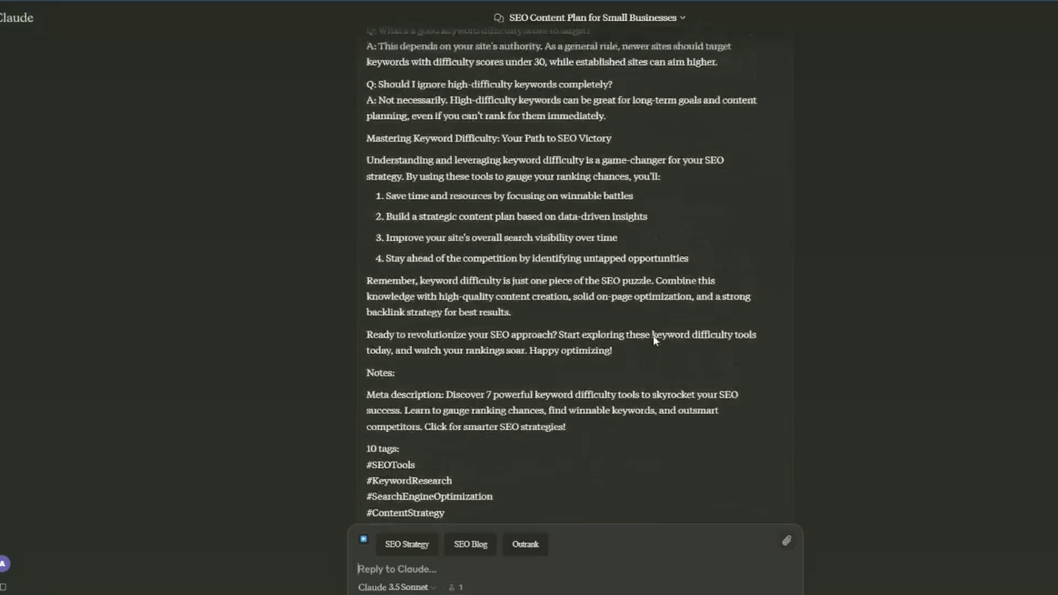
scroll(649, 344, "up", 15)
scroll(649, 345, "up", 5)
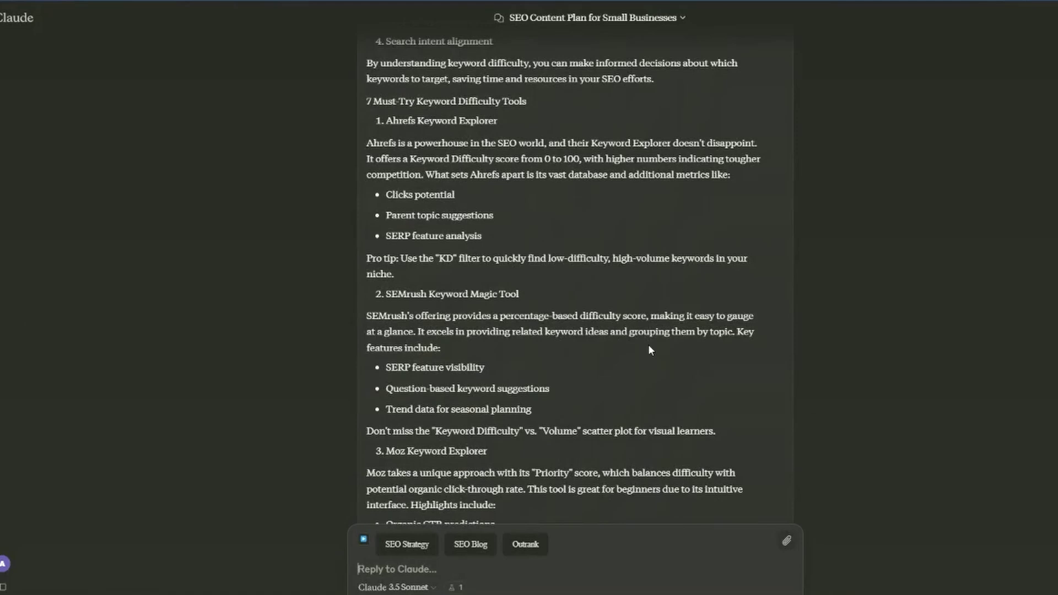
scroll(649, 347, "down", 20)
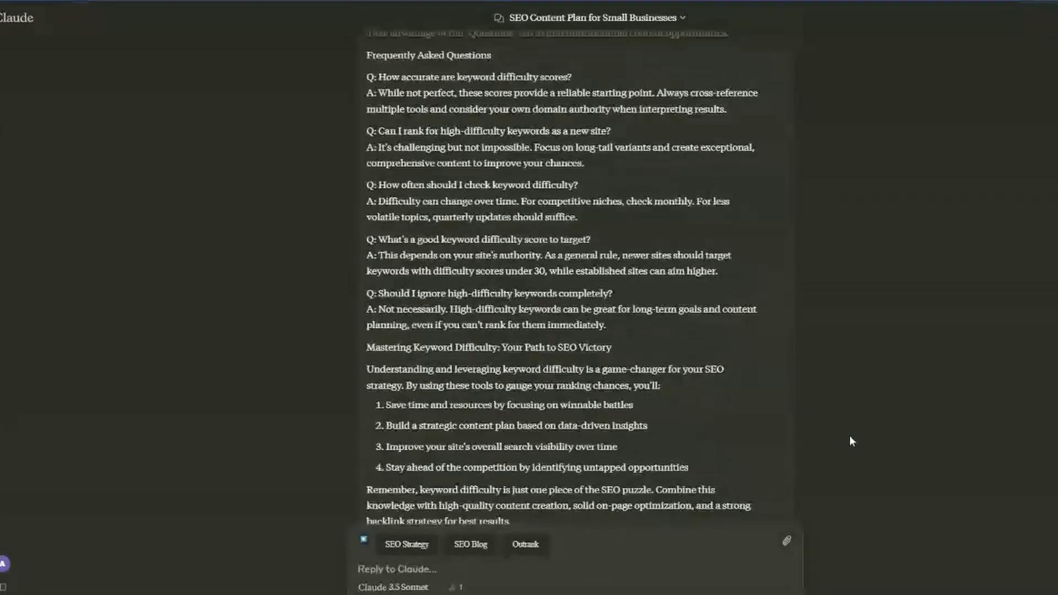
scroll(849, 436, "down", 10)
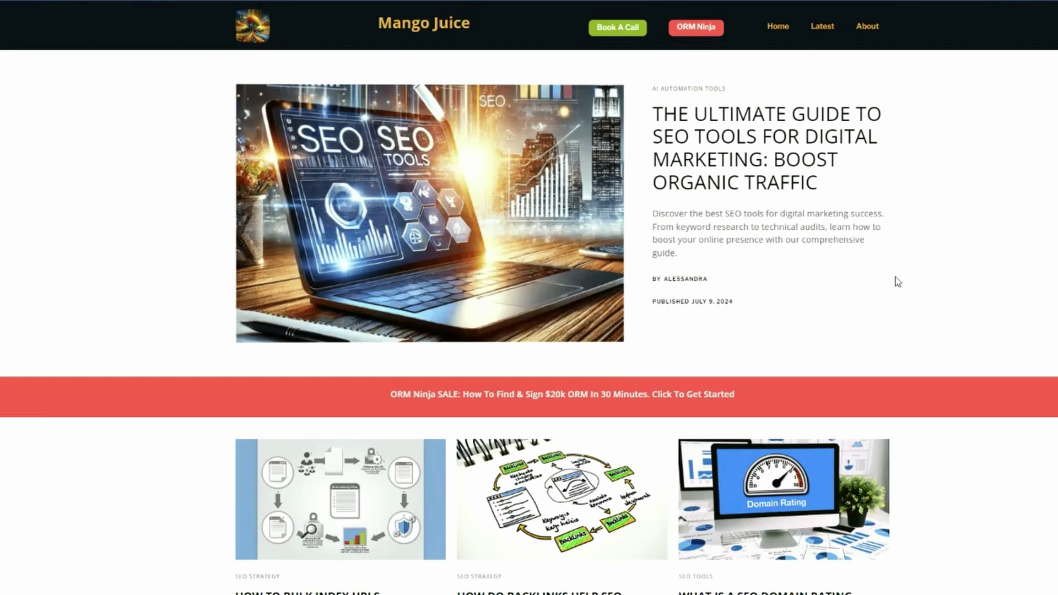
Open the Mango Juice blog's 'What Is a SEO Domain Rating' article from the home page
scroll(995, 409, "down", 3)
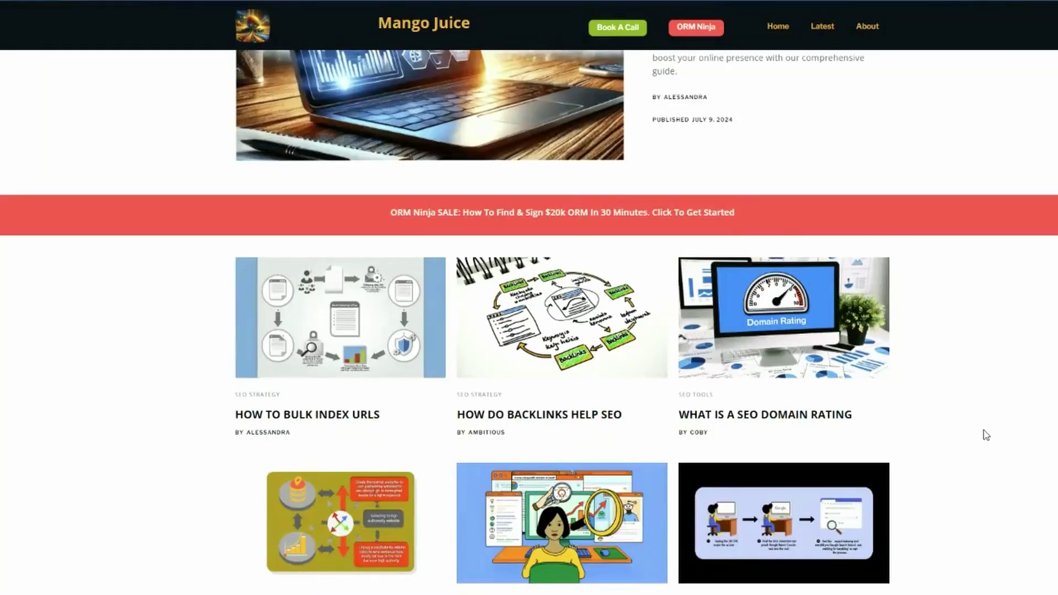
left_click(784, 418)
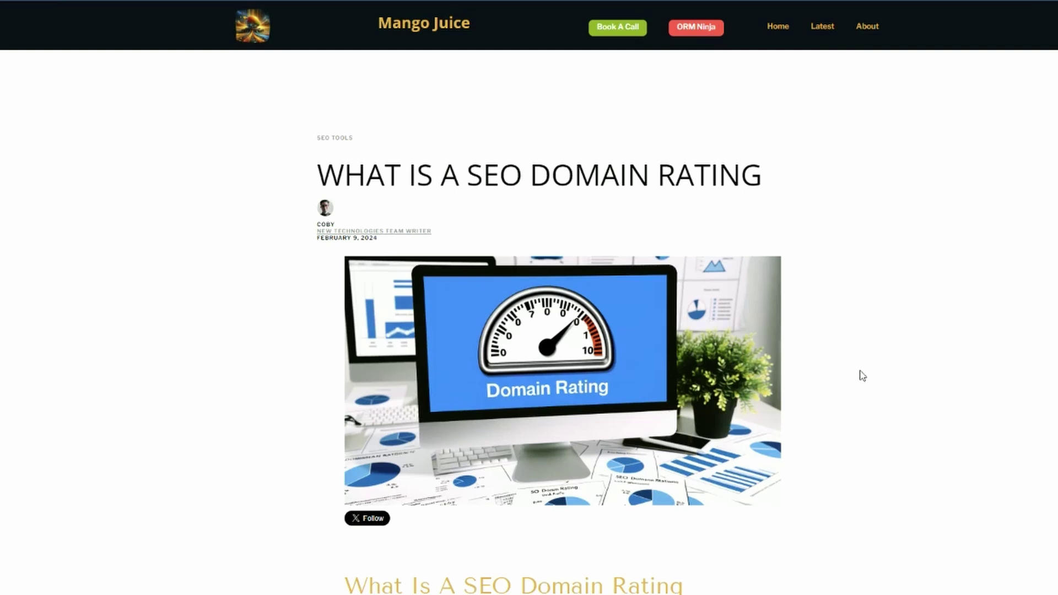
scroll(831, 446, "down", 5)
scroll(831, 446, "up", 5)
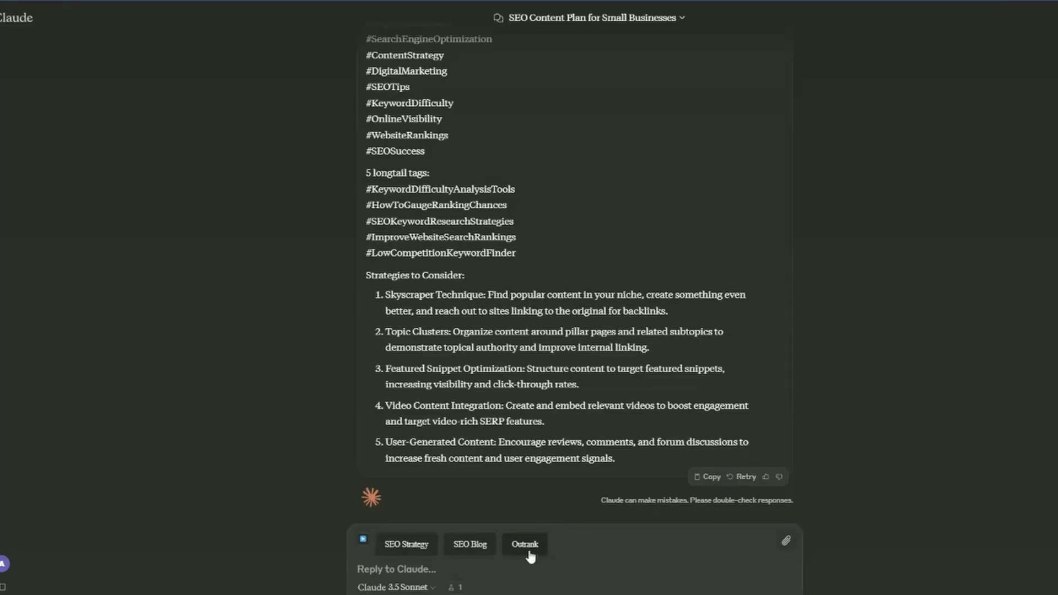
Back in Claude, submit an Outrank request for the pasted domain-rating article URL in Casual tone
left_click(525, 543)
left_click(511, 288)
key("ctrl+v")
left_click(630, 294)
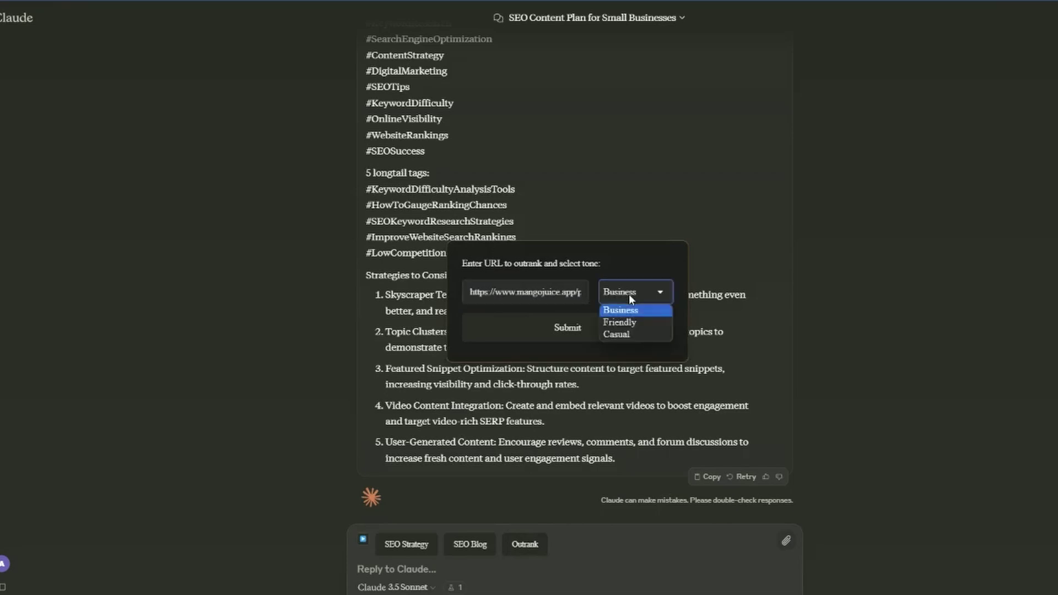
left_click(623, 336)
left_click(567, 327)
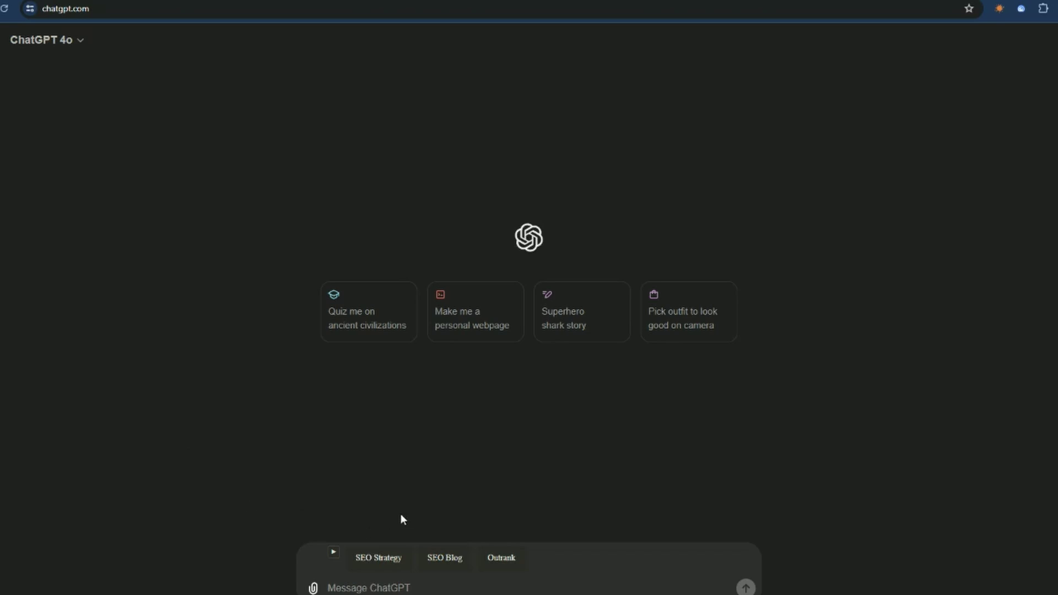
Request an SEO Strategy cluster table in ChatGPT for 'seo tools' with 5 keywords per cluster
left_click(385, 559)
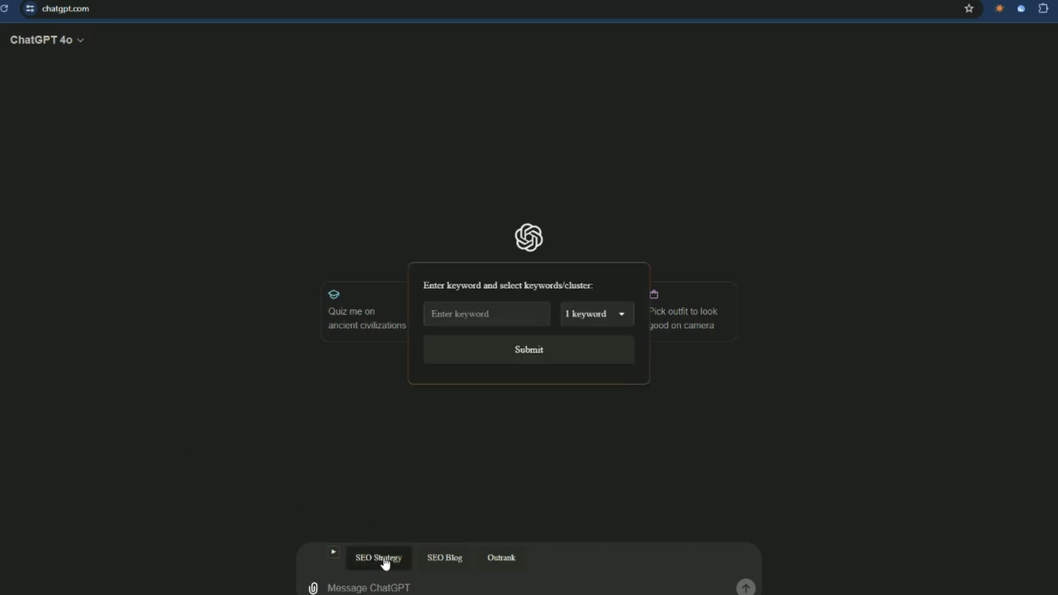
left_click(469, 311)
type("seo tools")
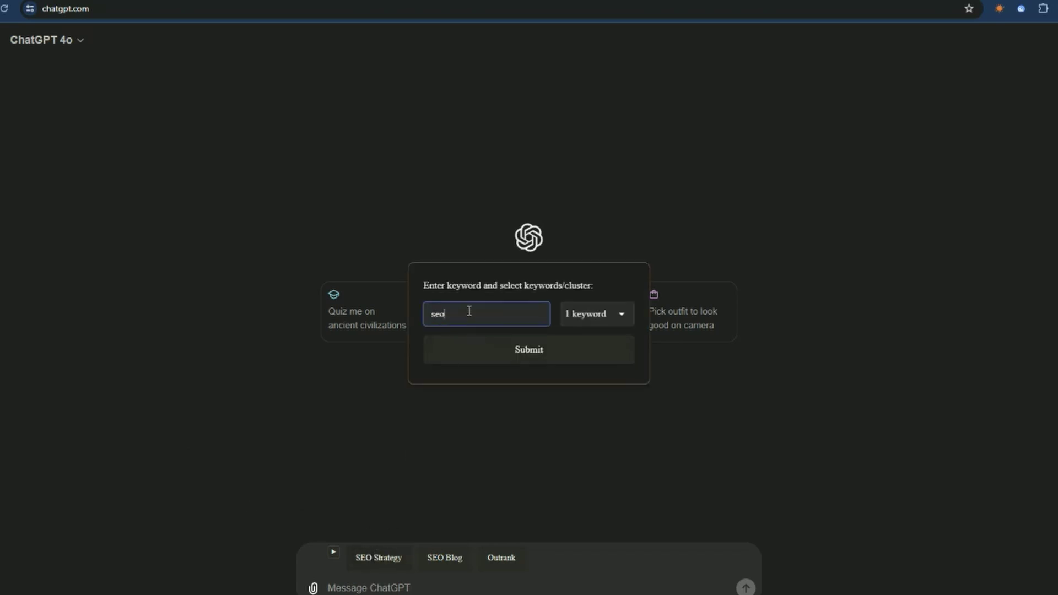
key("Tab")
key("5")
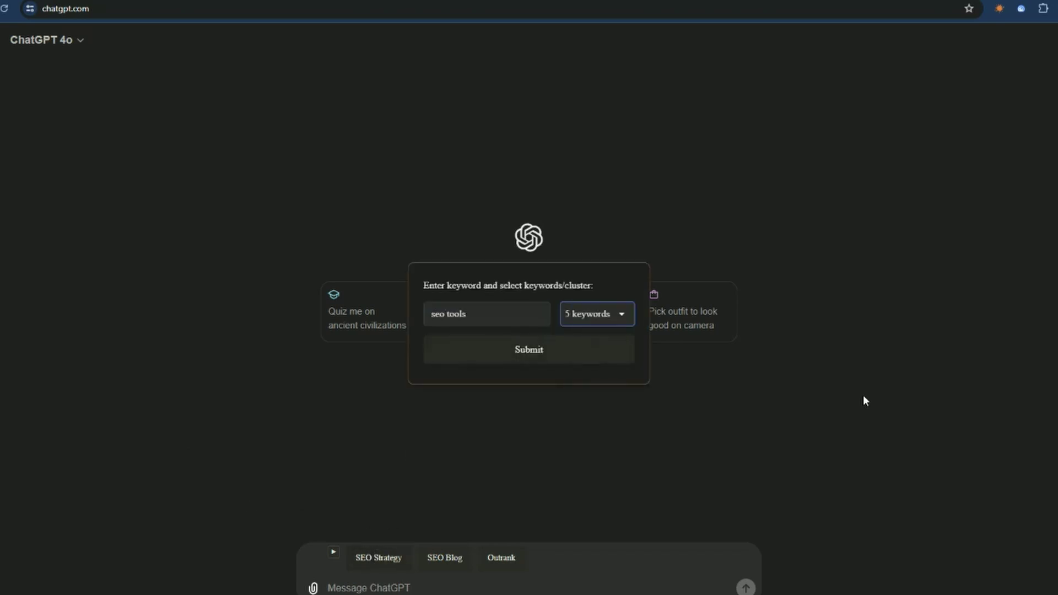
left_click(550, 357)
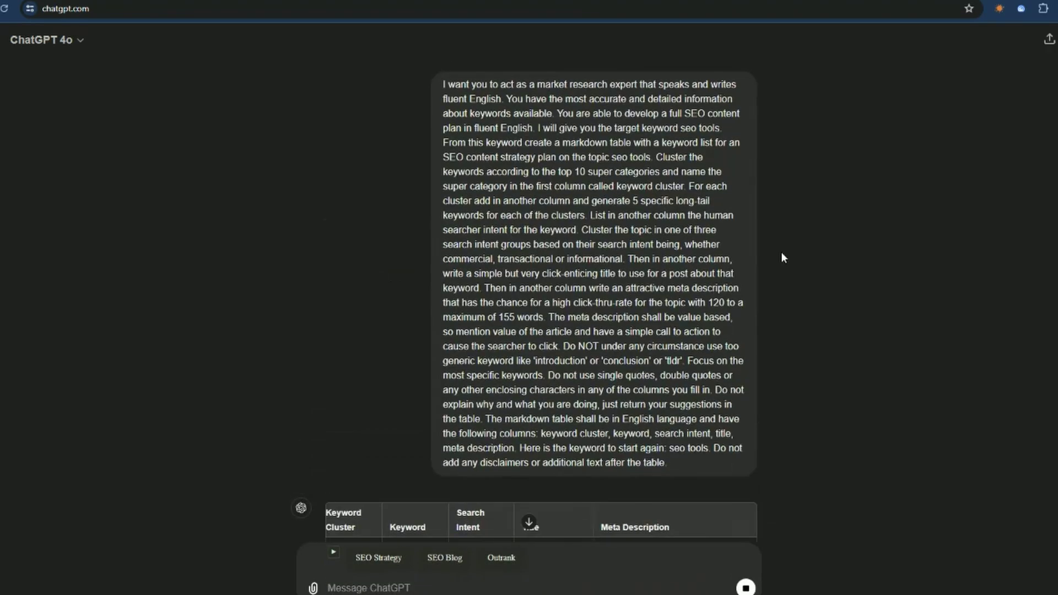
Continue generating the cut-off keyword table, then bring the Google Sheets tab to the front
scroll(673, 526, "down", 10)
scroll(675, 528, "down", 10)
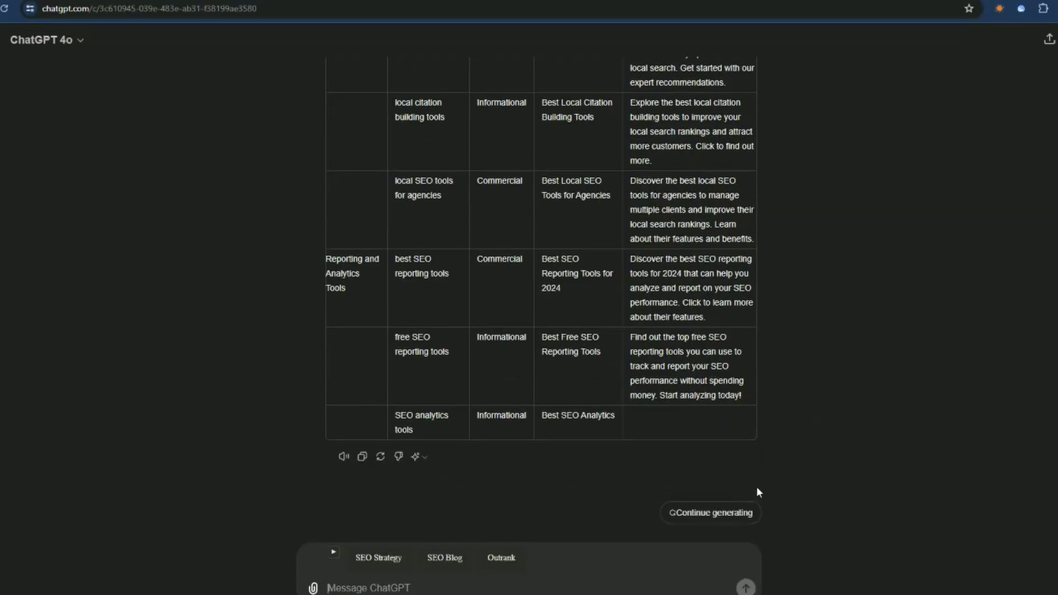
left_click(738, 510)
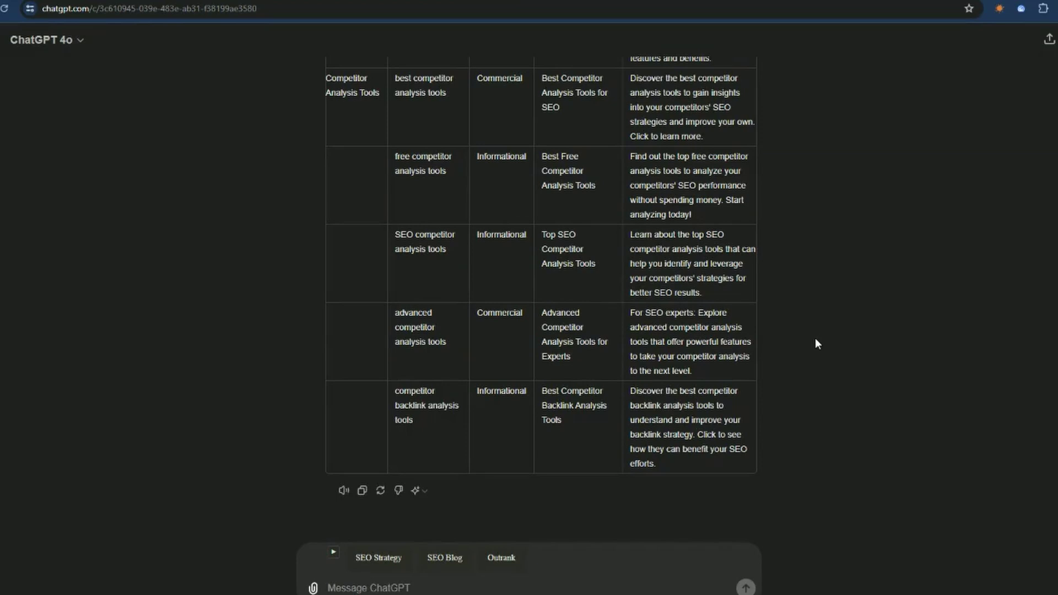
key("ctrl+Tab")
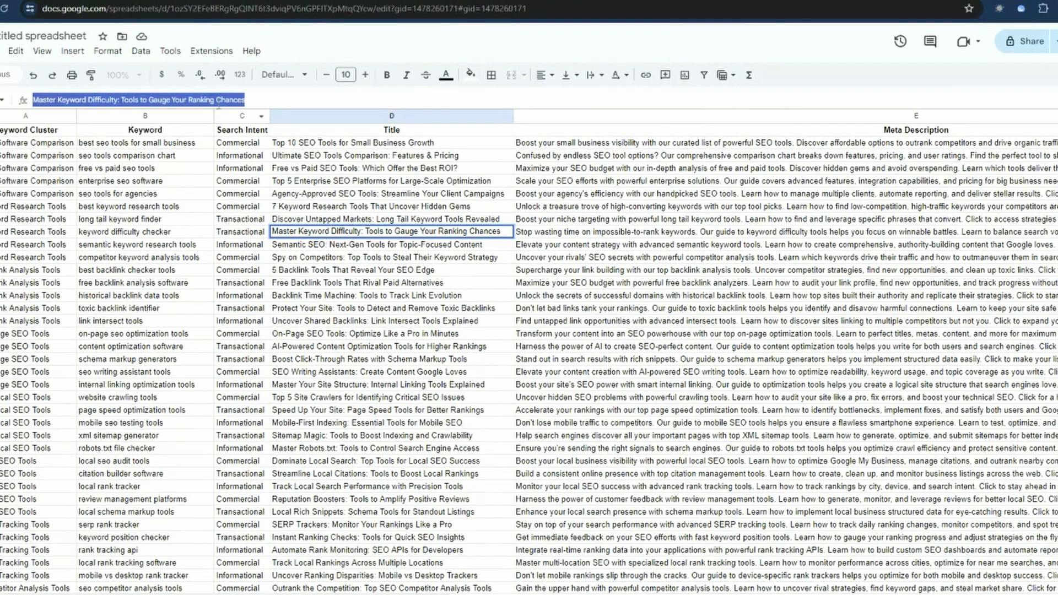
In ChatGPT, request a Friendly-tone blog post titled 'Master Keyword Difficulty: Tools to Gauge Your Ranking Chances'
key("ctrl+Tab")
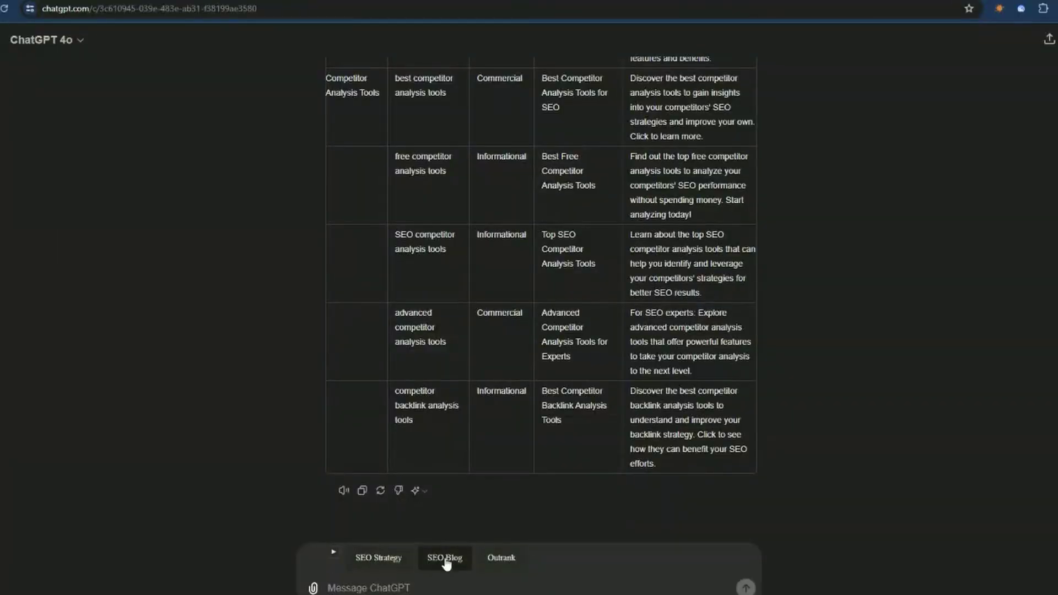
left_click(445, 558)
left_click(480, 314)
type("Master Keyword Difficulty: Tools to Gauge Your Ranking Chances")
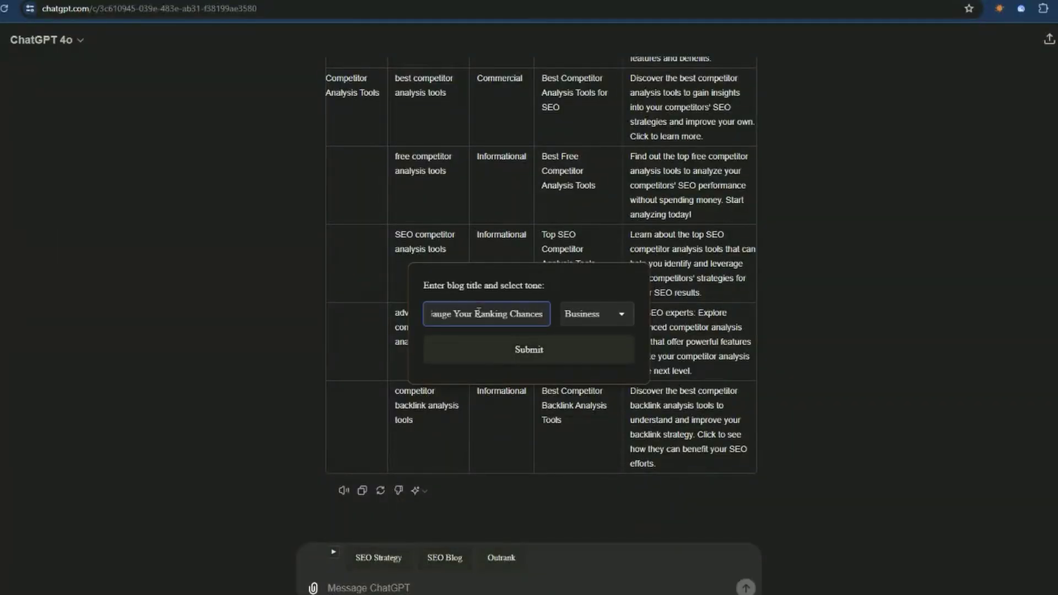
left_click(595, 313)
left_click(584, 343)
left_click(523, 349)
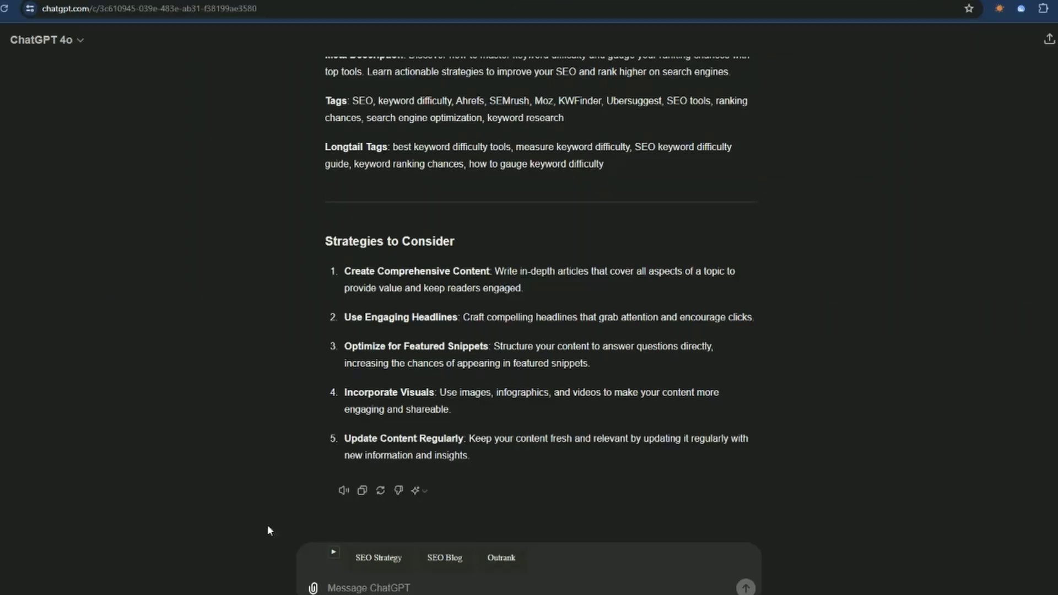
Submit a ChatGPT Outrank request for the pasted domain-rating post URL, keeping Business tone
left_click(502, 558)
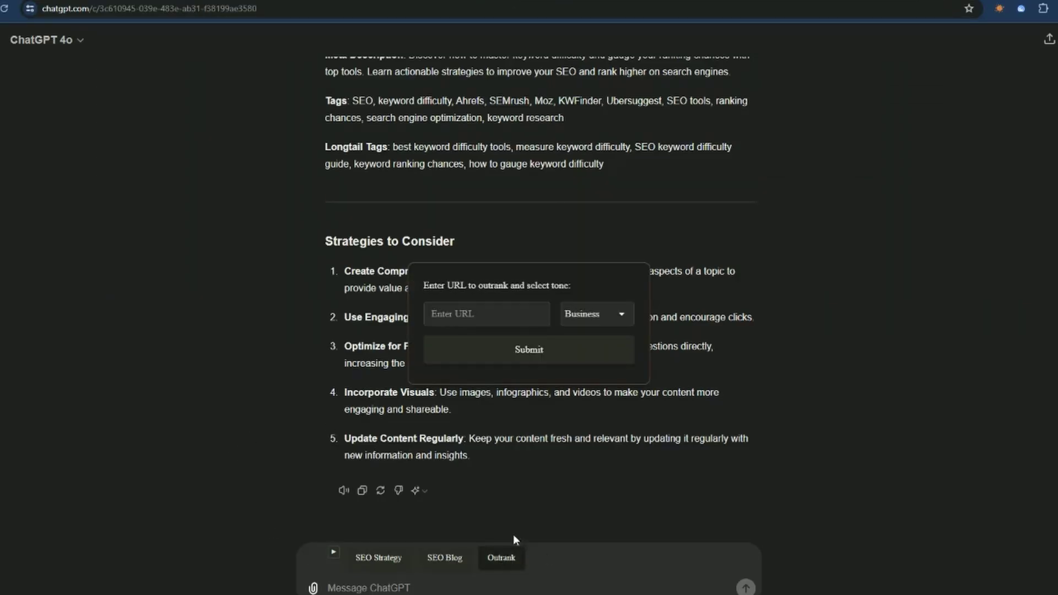
left_click(485, 313)
key("ctrl+v")
left_click(596, 313)
left_click(582, 330)
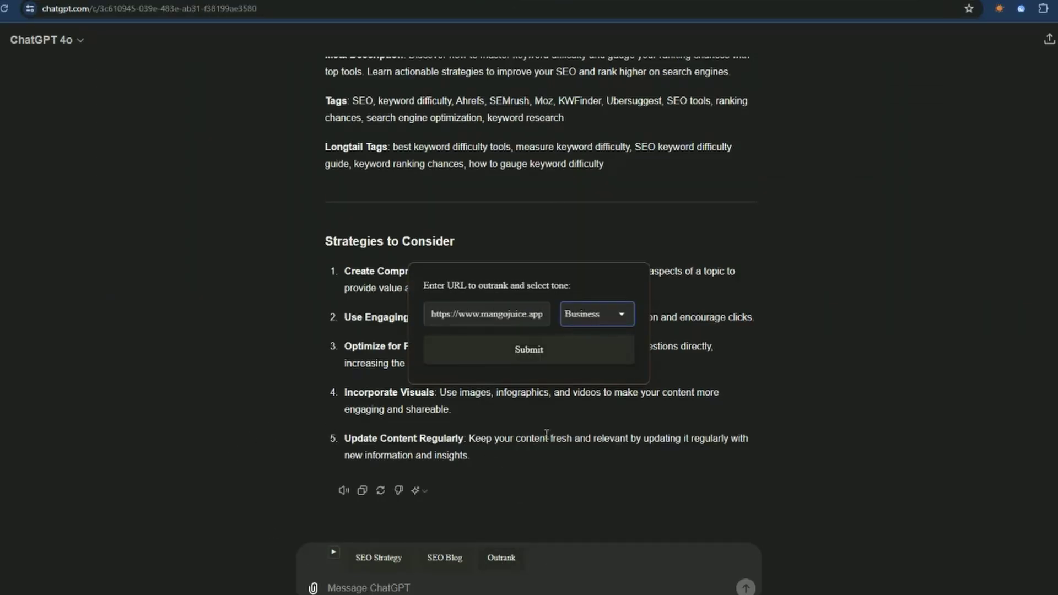
left_click(521, 353)
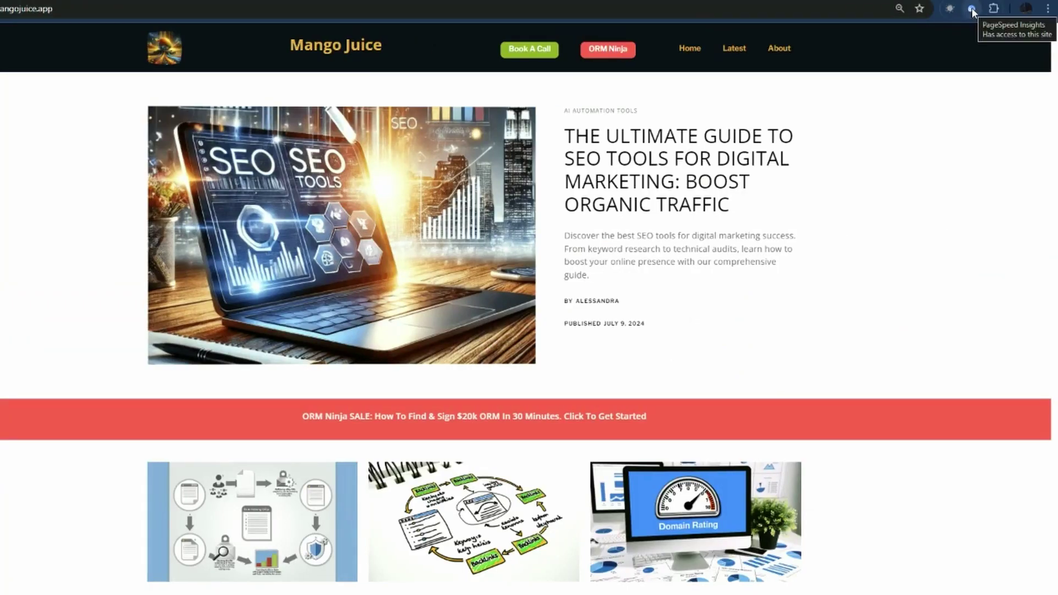
Run PageSpeed Insights on mangojuice.app and review the 93 mobile and 96 desktop scores
left_click(1021, 9)
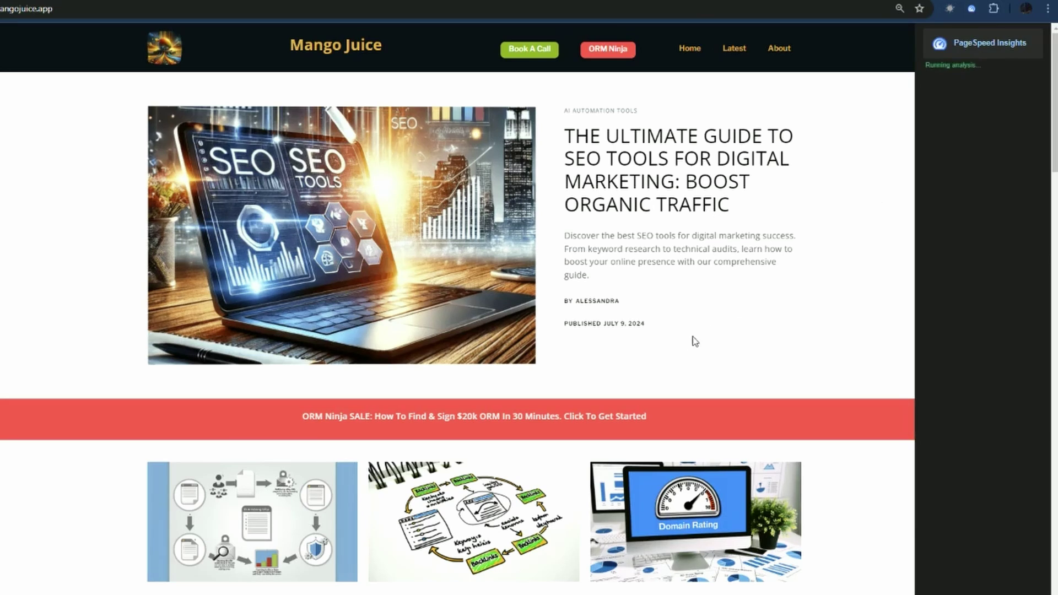
scroll(695, 341, "down", 6)
scroll(607, 432, "up", 6)
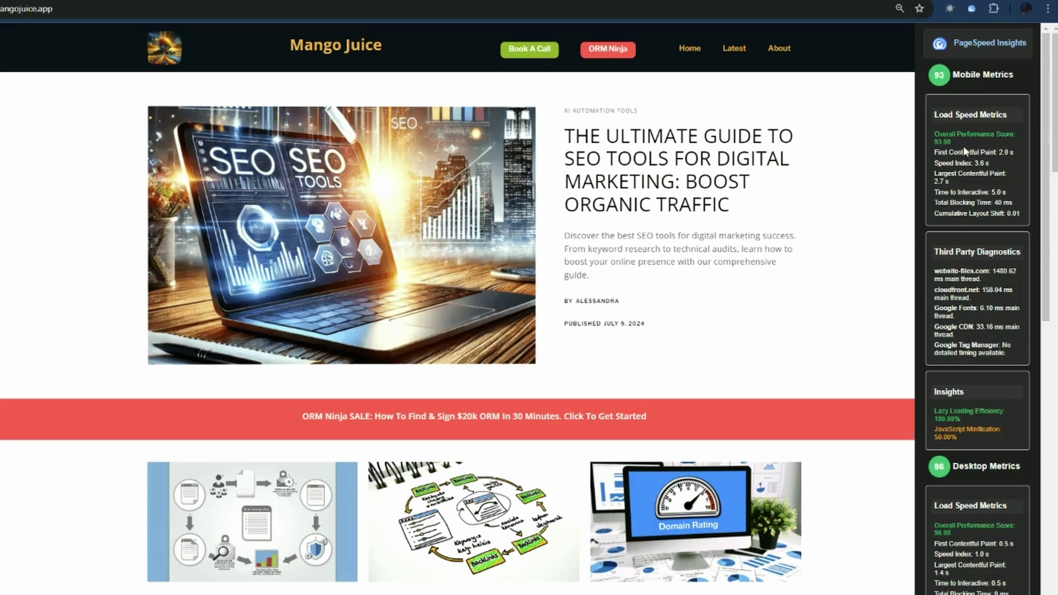
scroll(941, 142, "down", 1)
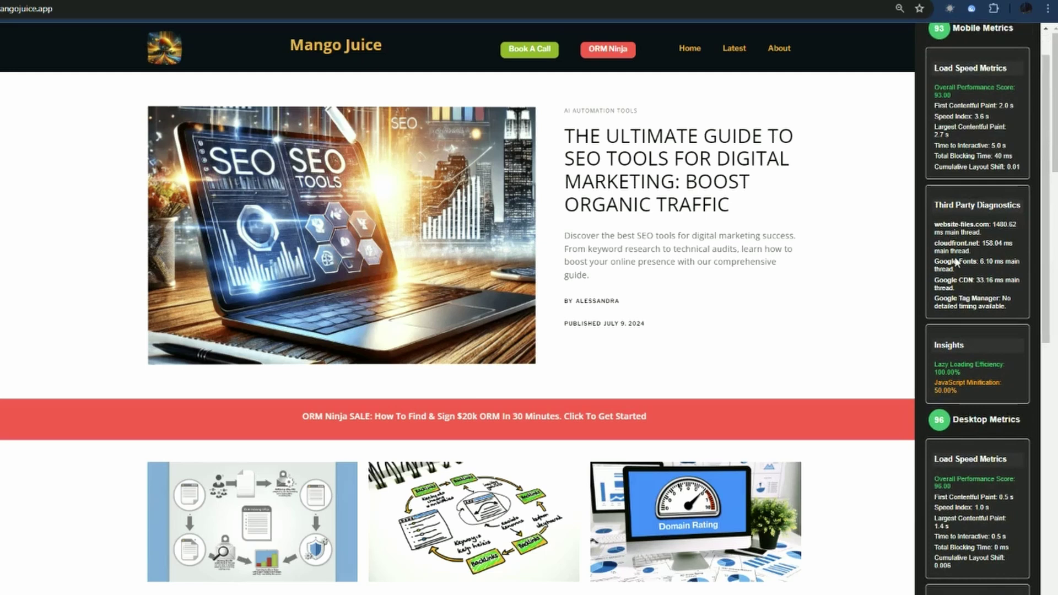
left_click_drag(1048, 185, 1046, 361)
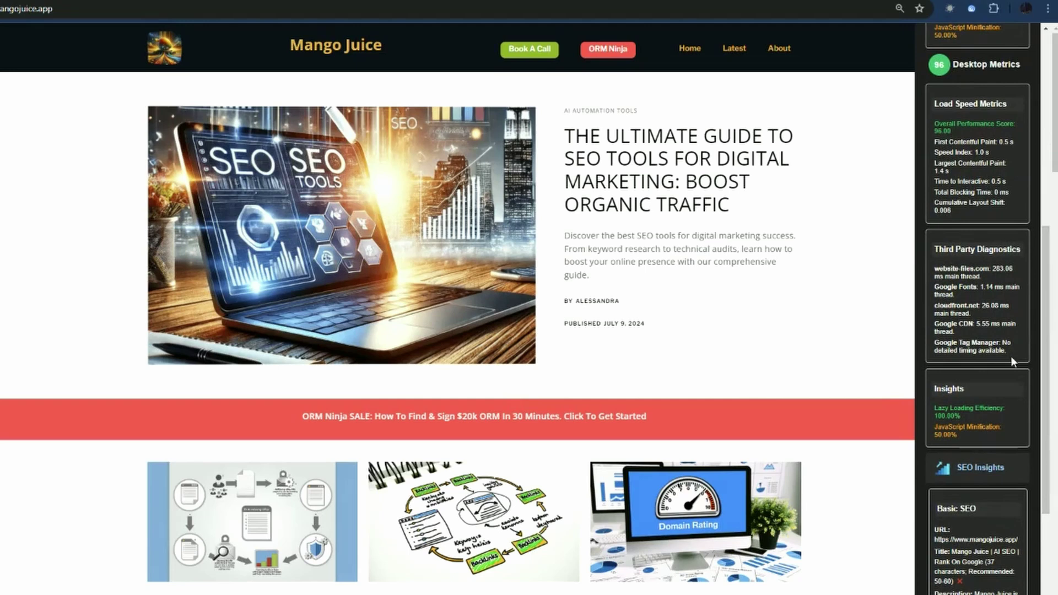
scroll(958, 165, "up", 7)
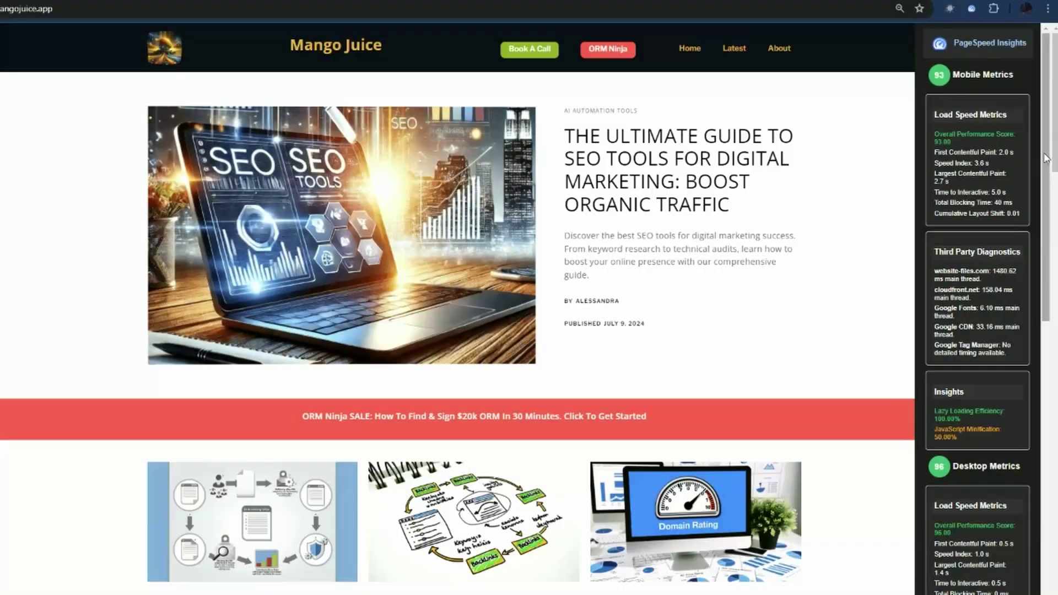
Scroll to Basic SEO: 37-character title, 148-character description, robots and keywords missing
scroll(1045, 445, "down", 3)
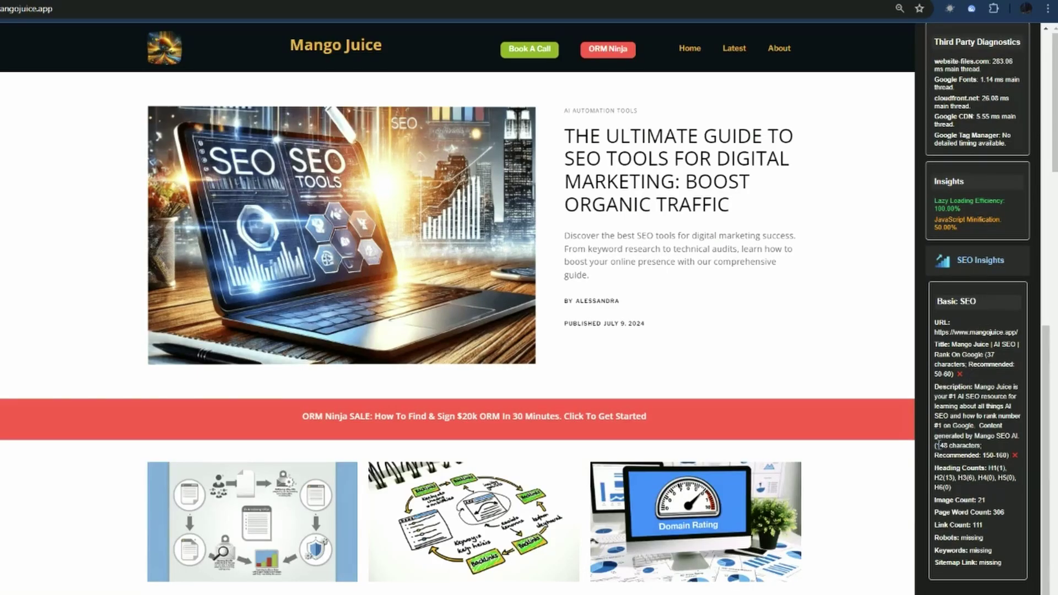
left_click_drag(937, 445, 1004, 451)
left_click_drag(984, 355, 996, 355)
left_click_drag(935, 375, 952, 375)
scroll(944, 462, "down", 2)
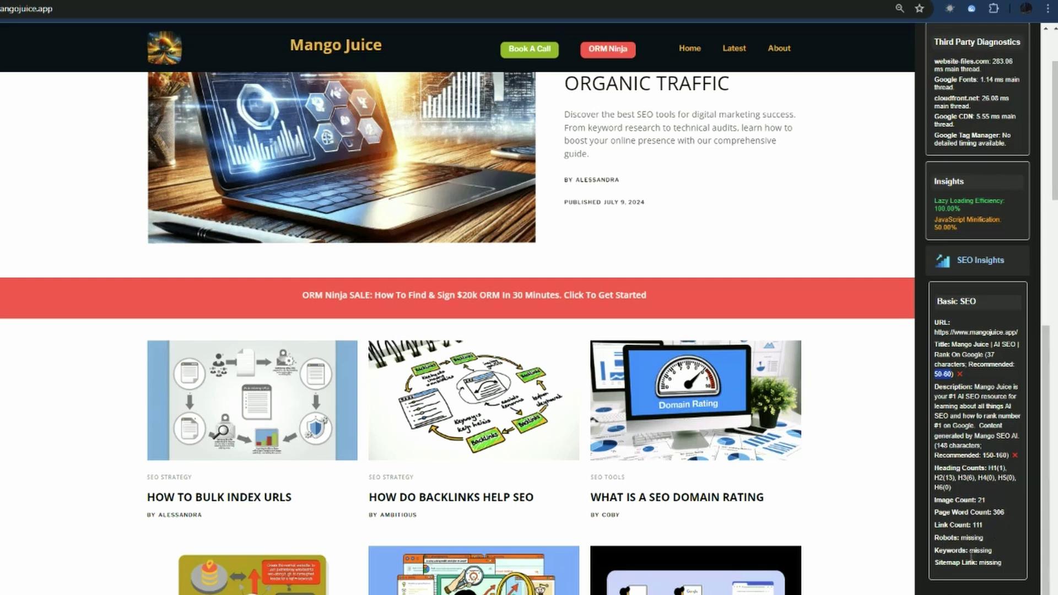
scroll(756, 384, "up", 2)
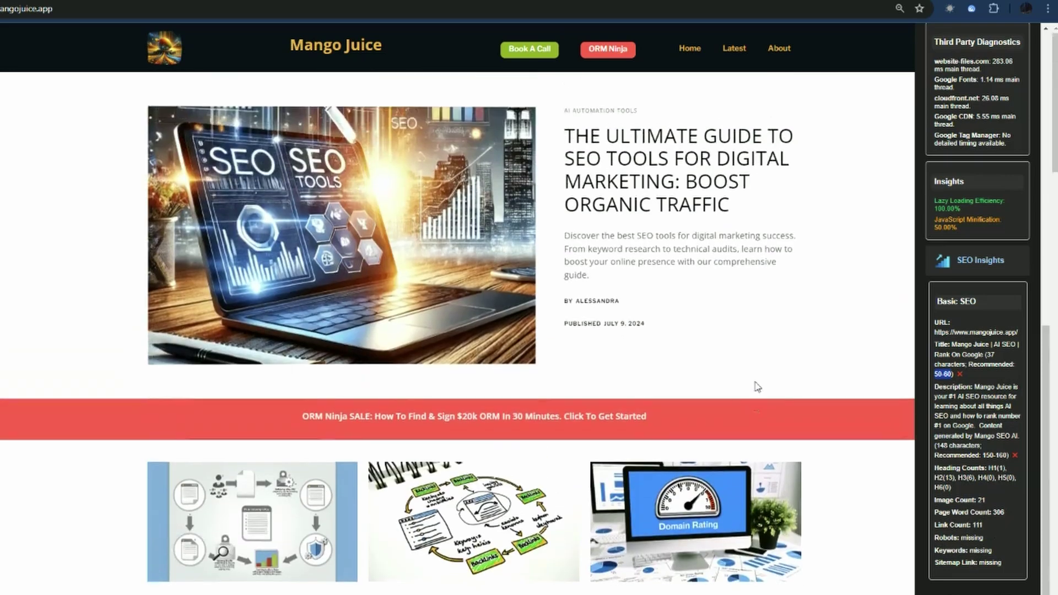